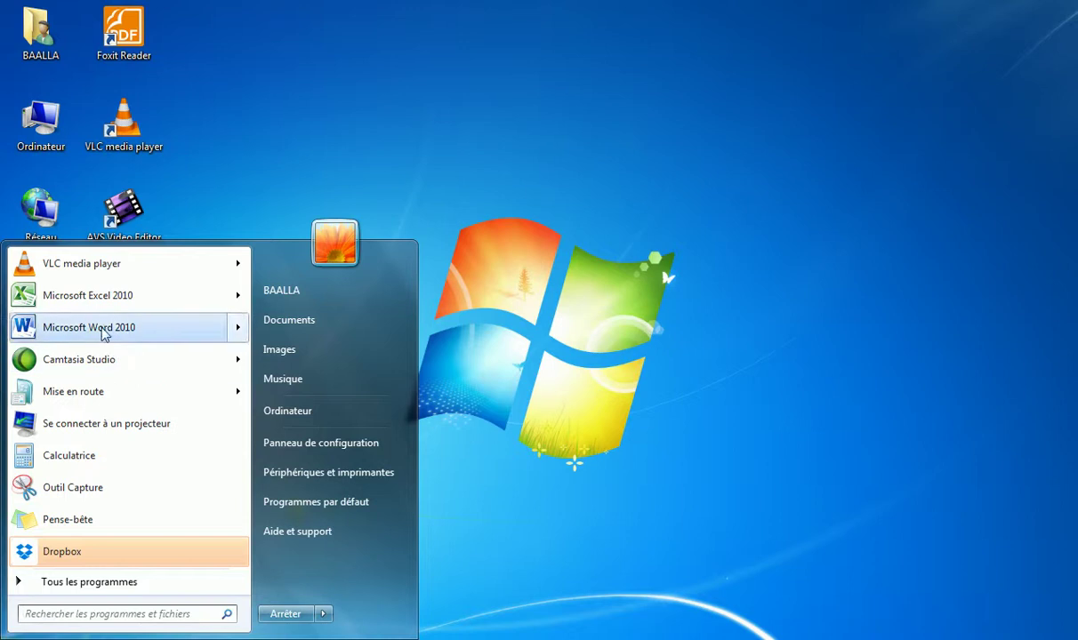
Launch Microsoft Excel 2010 with a blank workbook
mouse_move(98, 306)
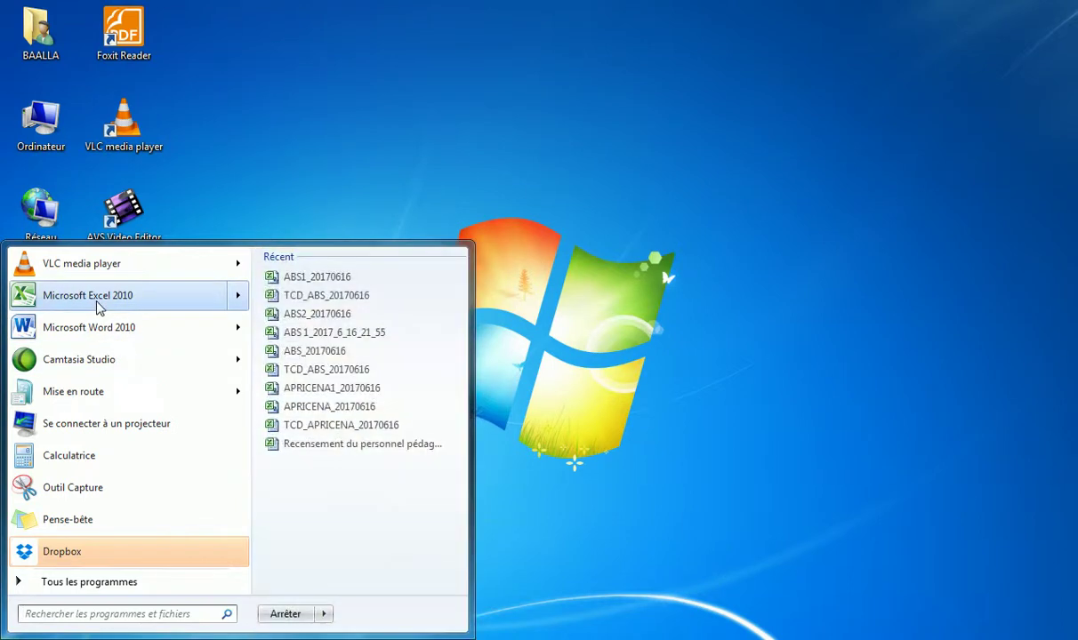
click(98, 297)
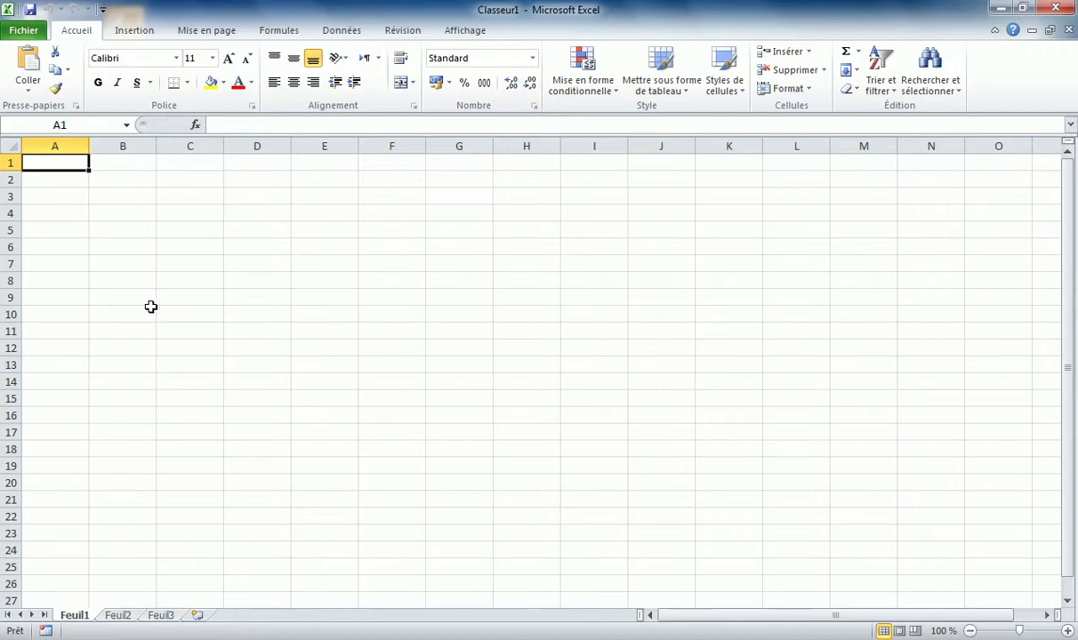
Select columns A, B and C one after another, followed by rows 1, 2 and 3
click(58, 145)
click(126, 145)
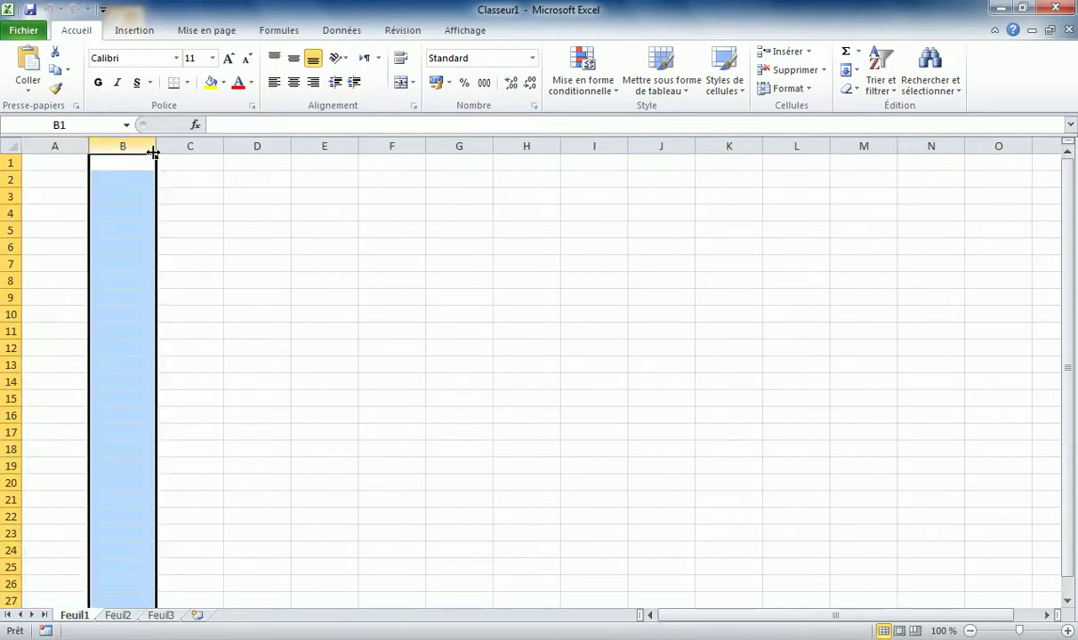
click(181, 147)
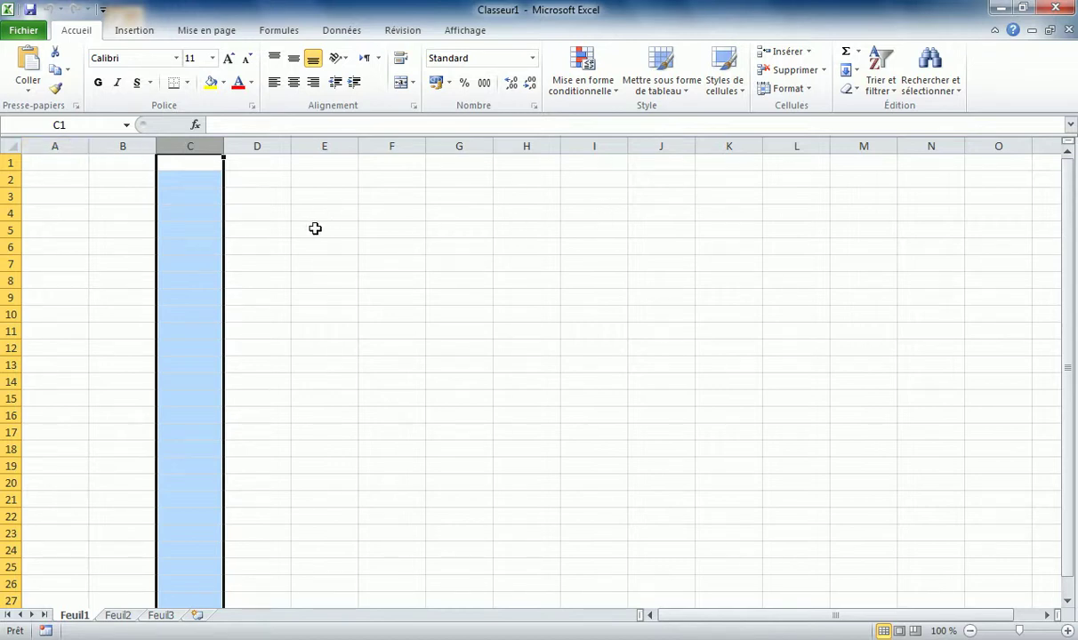
click(7, 163)
click(13, 179)
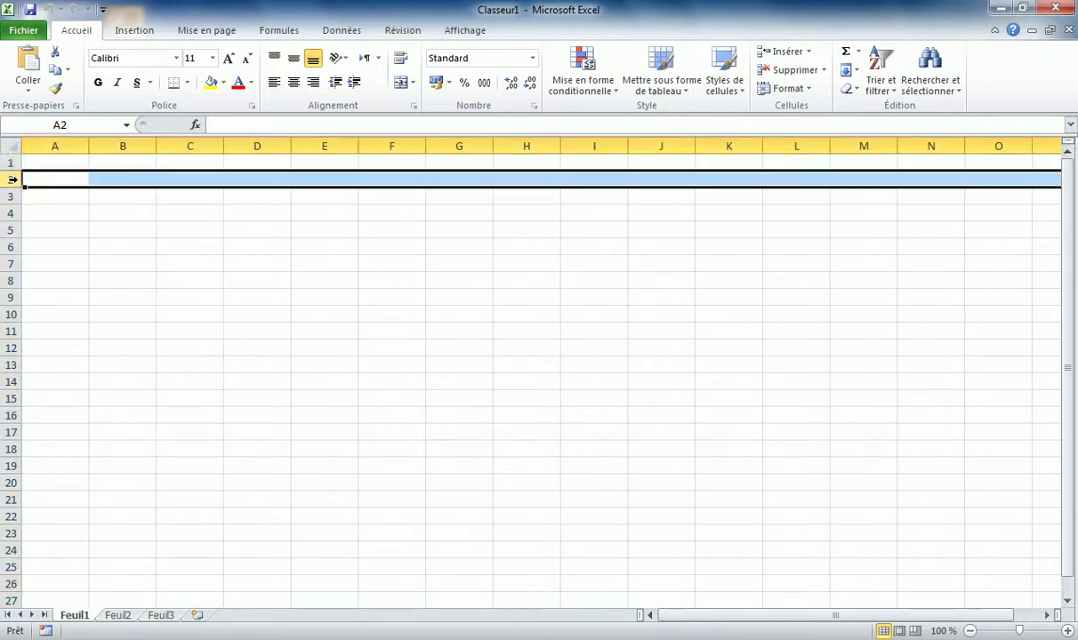
click(13, 196)
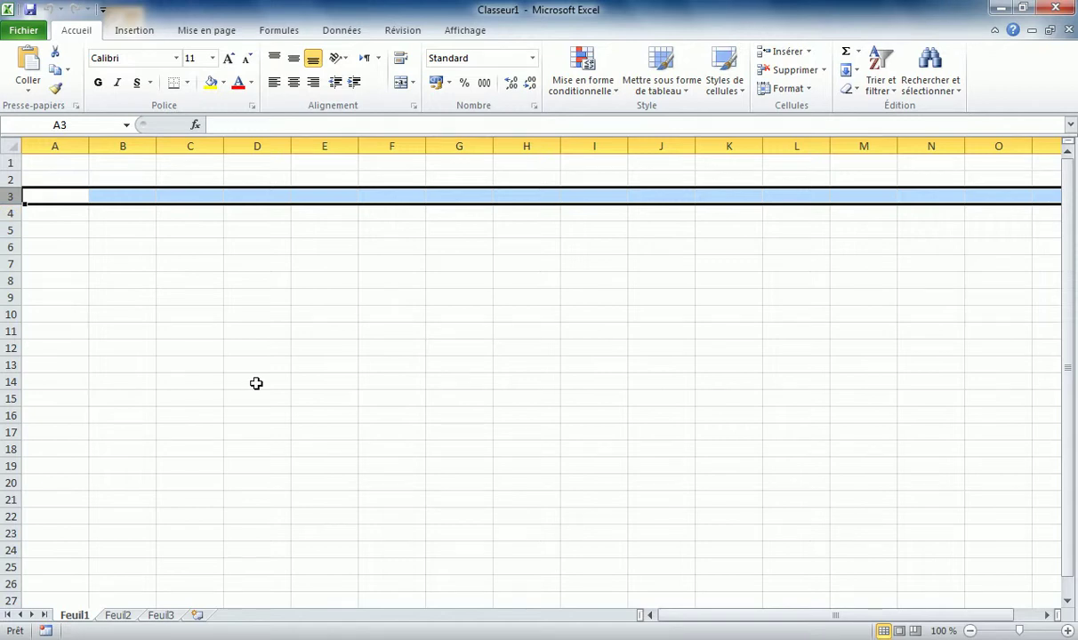
Select the single cells C3, D3, D4 and C4 in turn, ending back on C3
click(184, 201)
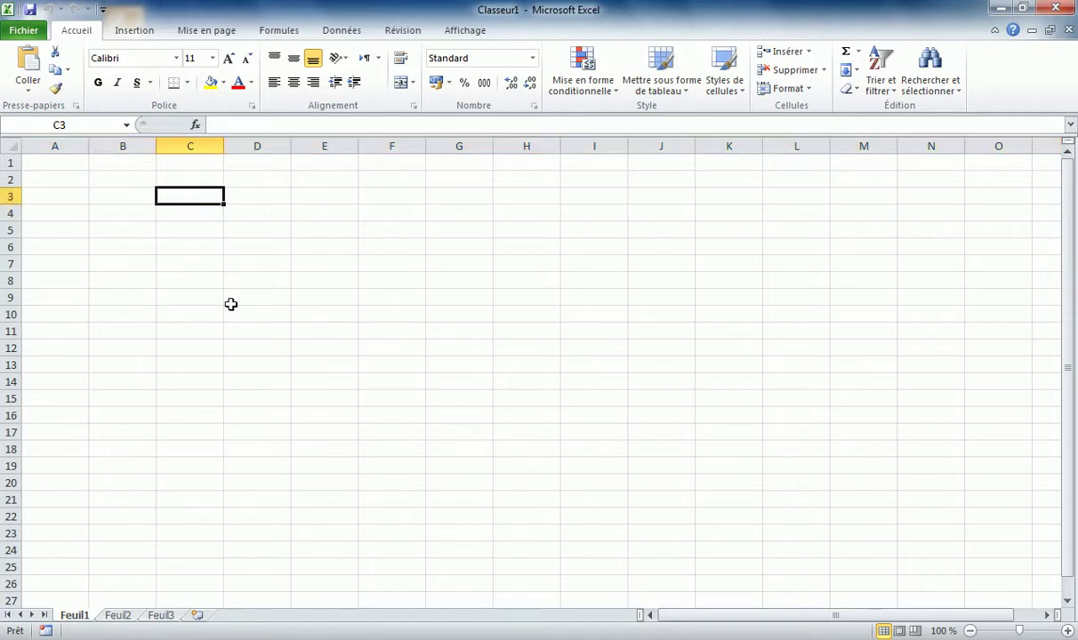
click(244, 198)
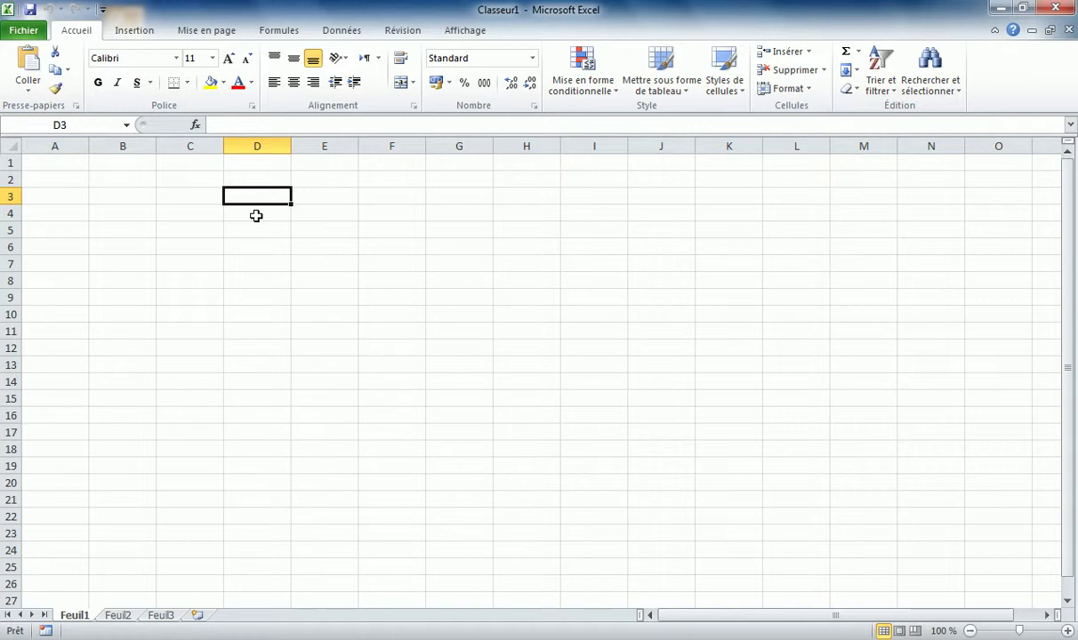
click(255, 213)
click(192, 212)
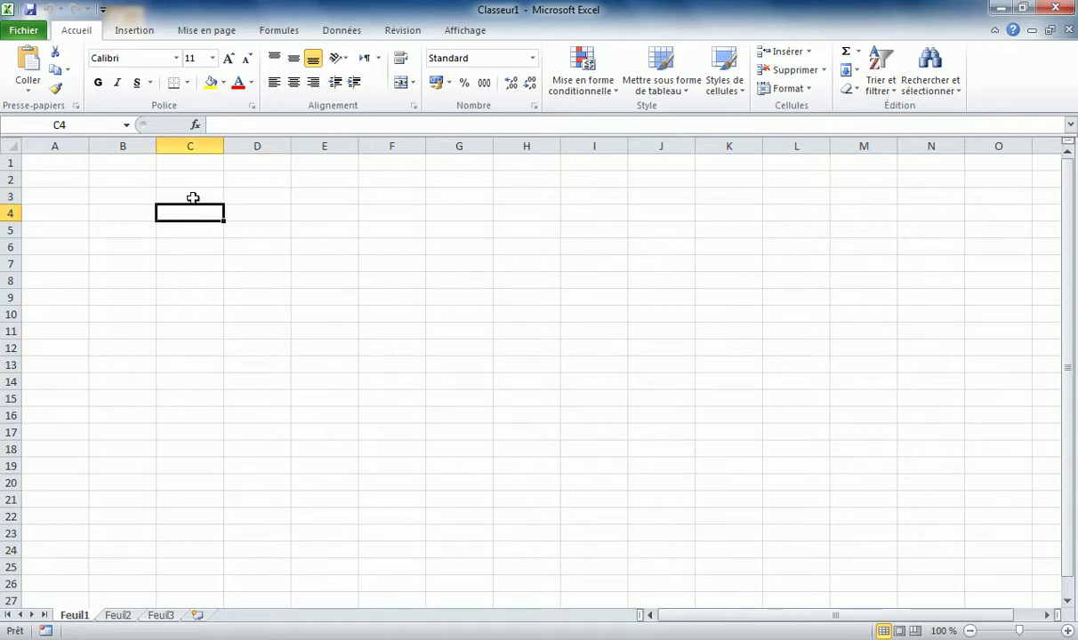
click(193, 197)
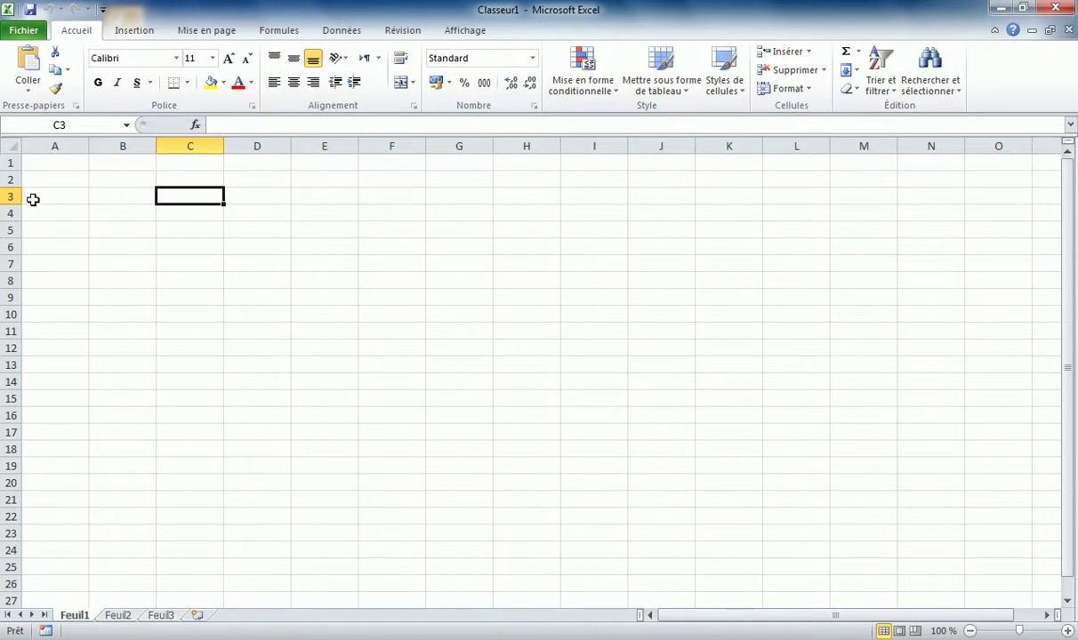
Select cell E9, show its column E and row 9 by selecting each, and return to E9
click(320, 297)
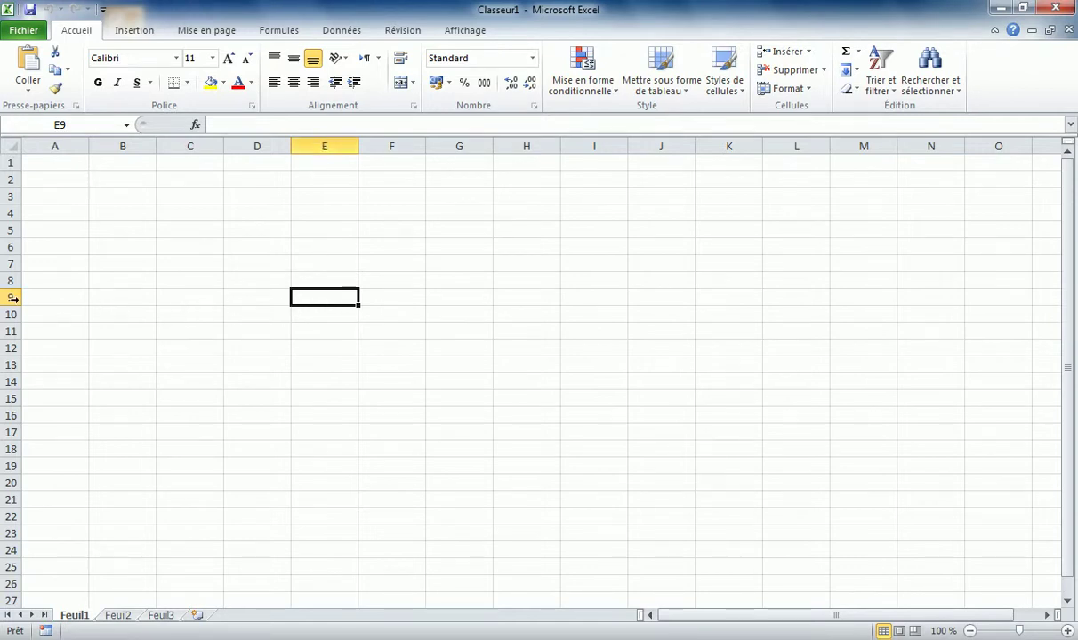
click(324, 142)
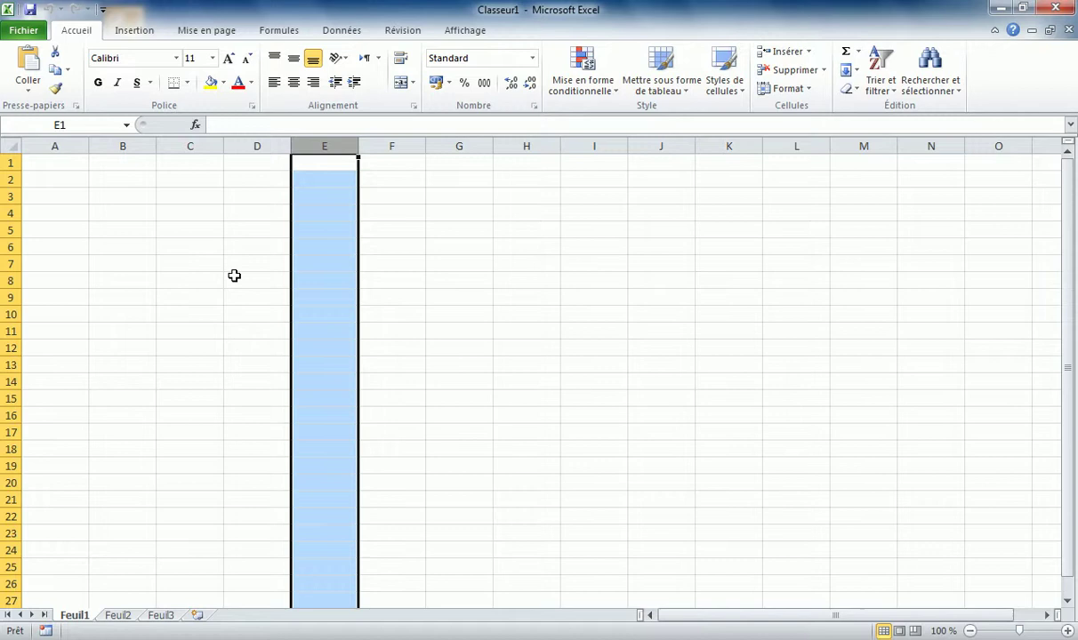
click(11, 297)
click(327, 295)
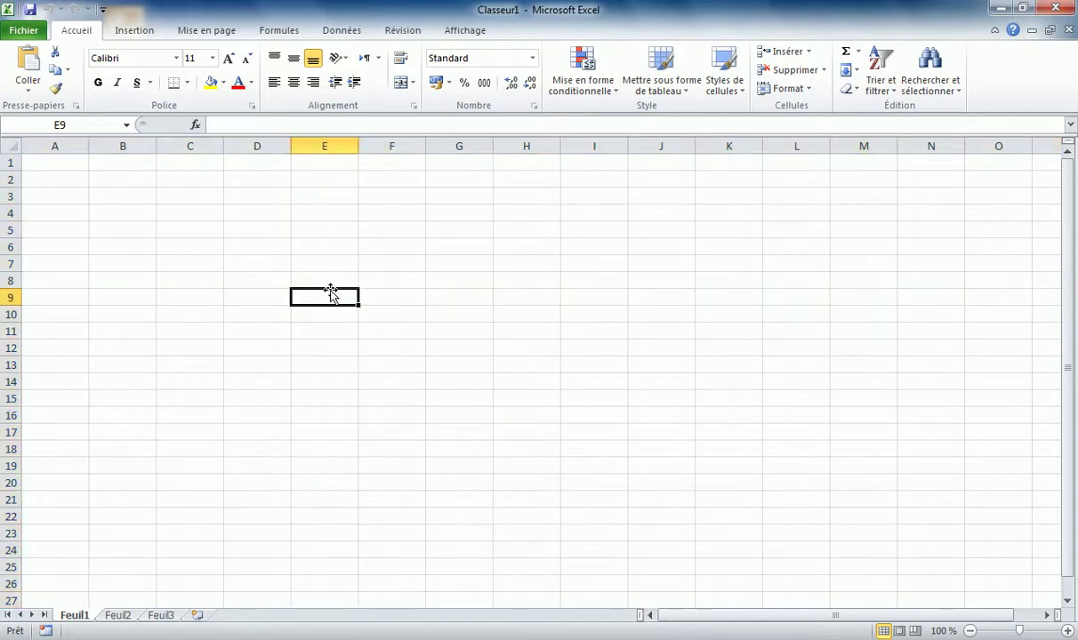
Select the cell ranges E5:G9, E5:F9 and C5:J19 in turn, finishing with single cells C5 and D5
drag(329, 292, 433, 229)
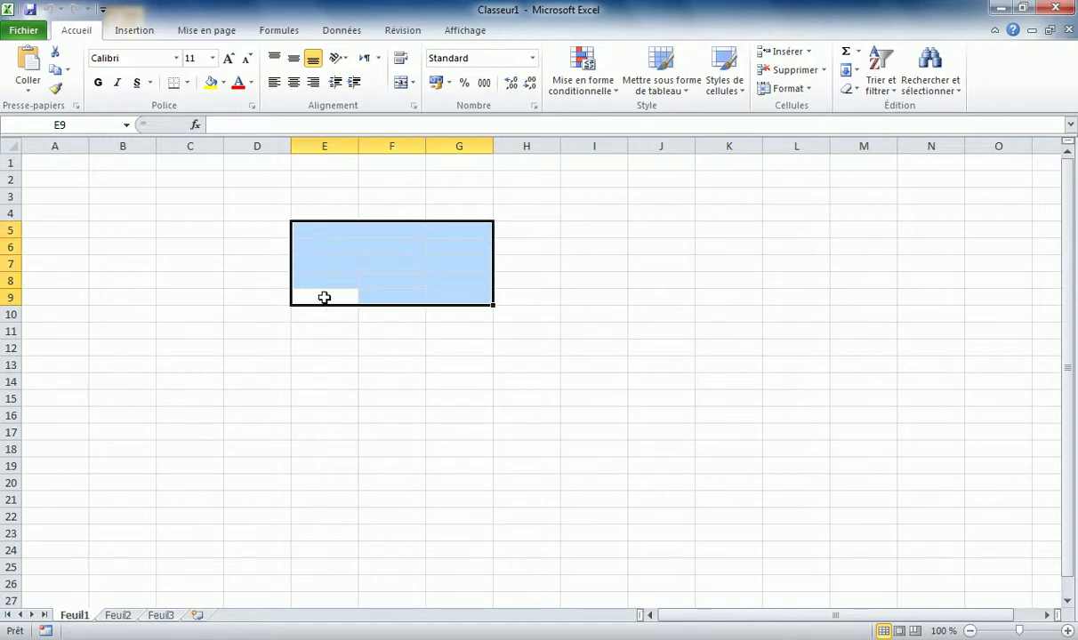
drag(325, 297, 389, 232)
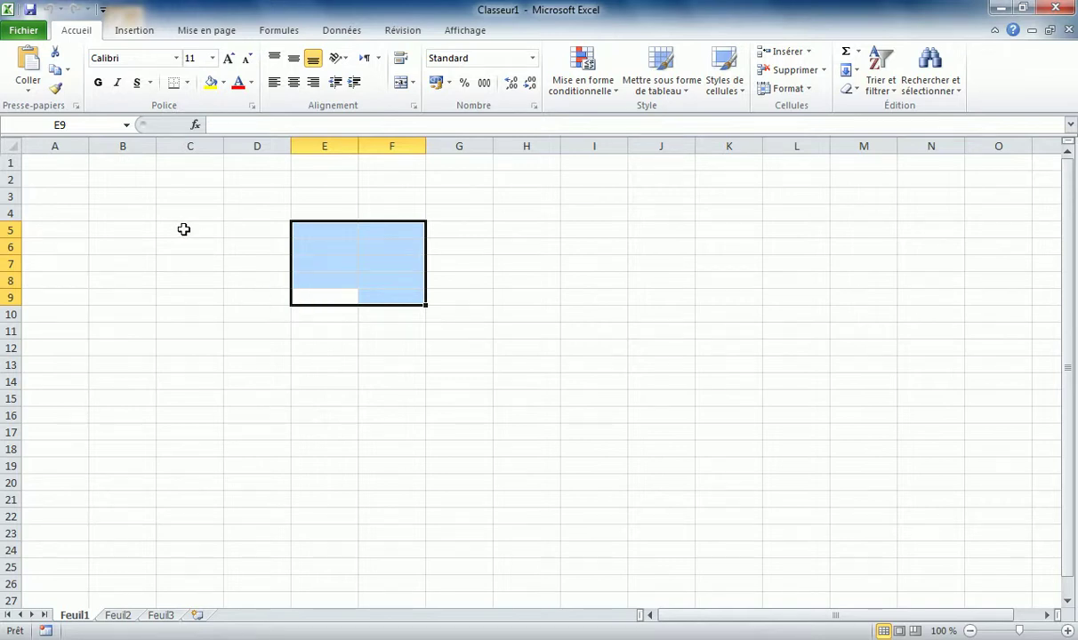
drag(182, 230, 651, 470)
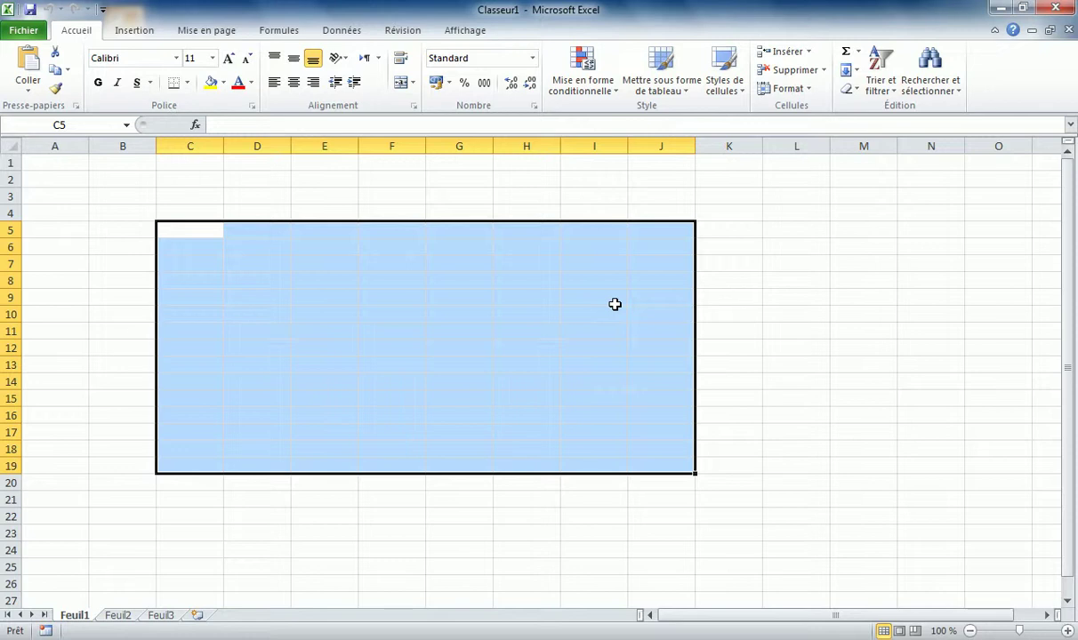
click(195, 232)
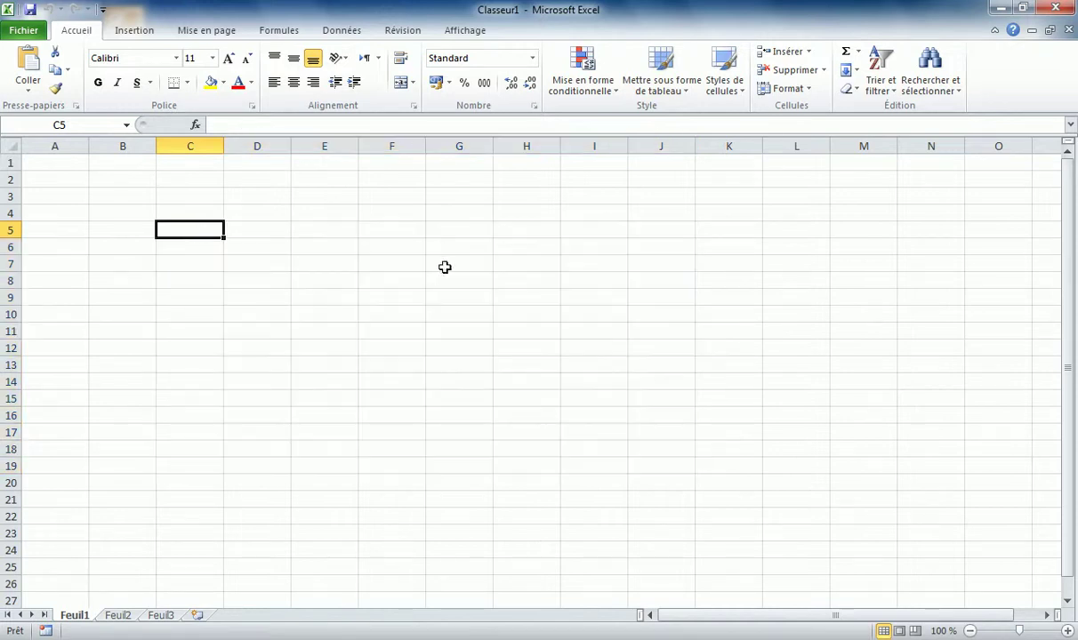
click(257, 230)
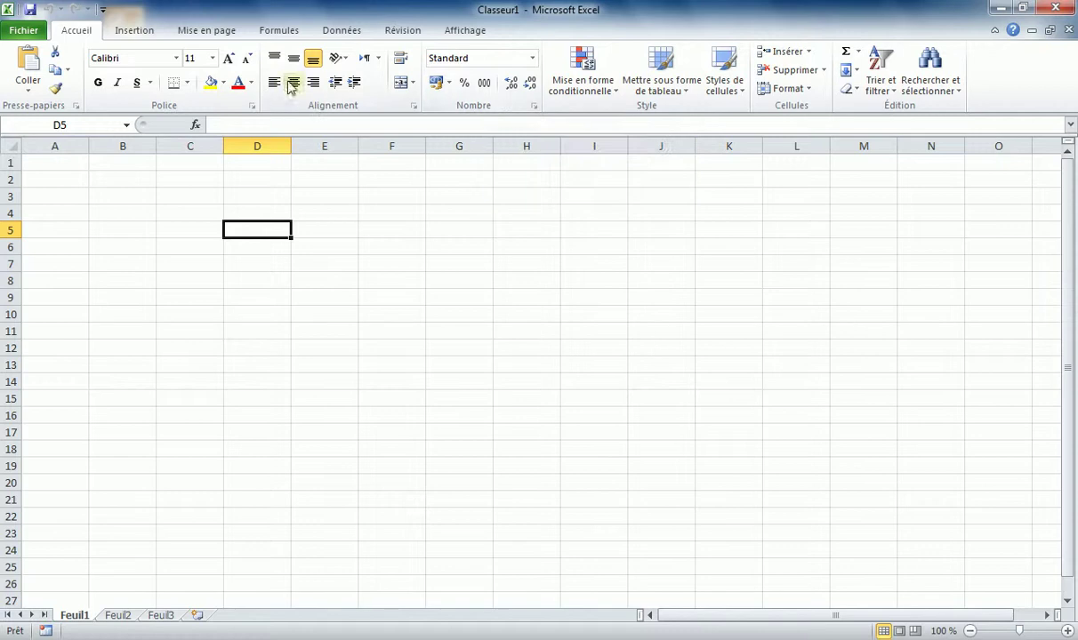
Examine the insertion, page layout and formula commands, and select cell F6
click(135, 34)
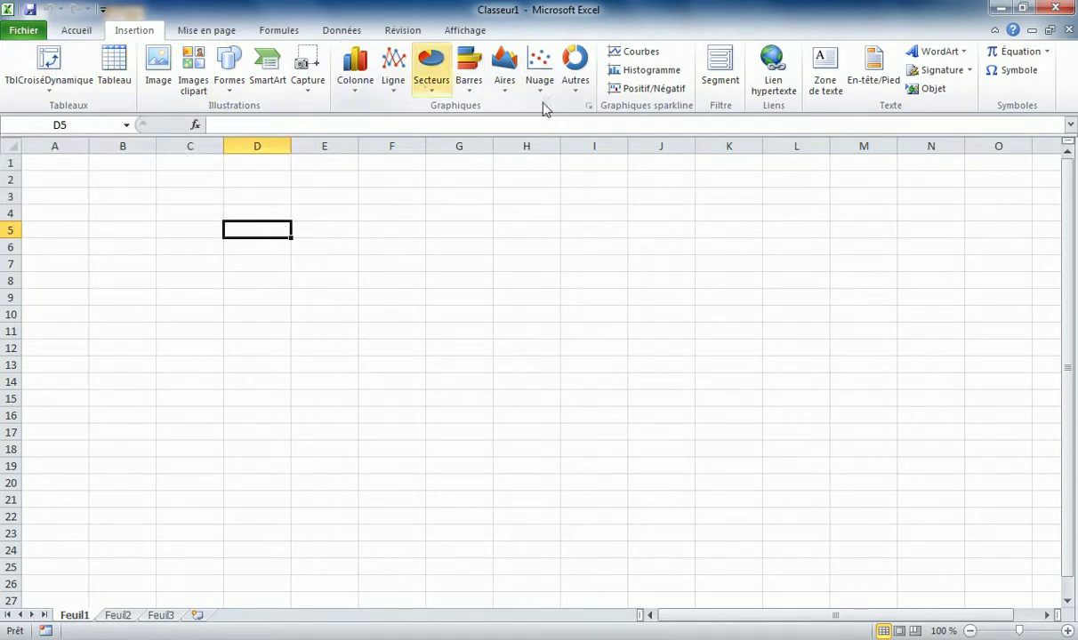
click(203, 32)
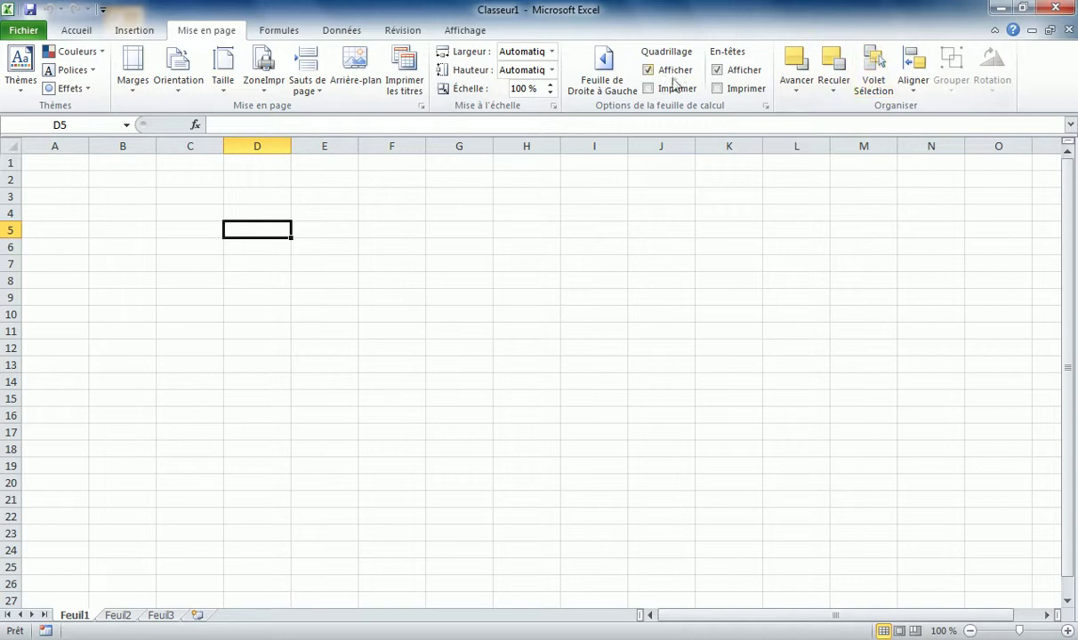
click(279, 32)
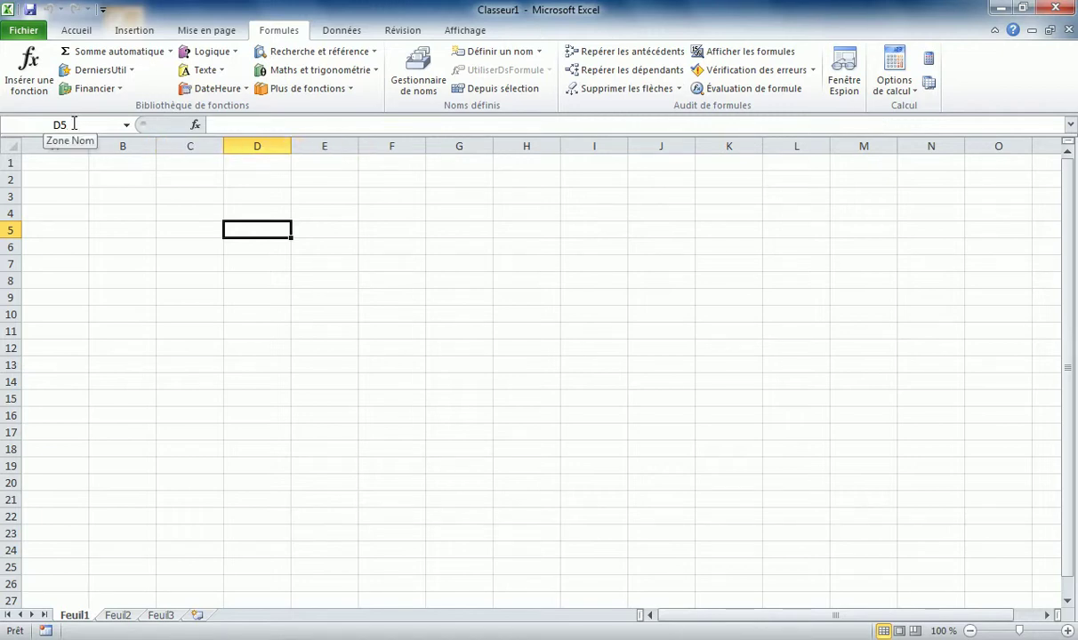
click(413, 253)
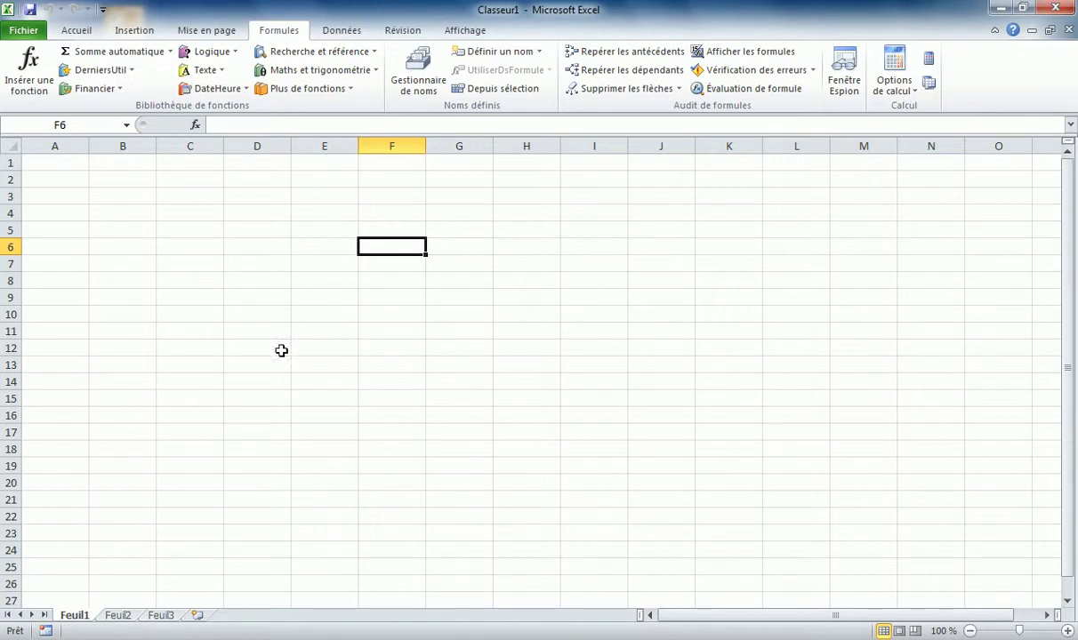
View worksheets Feuil2 and Feuil3, and go back through Feuil2 to Feuil1
click(118, 617)
click(162, 618)
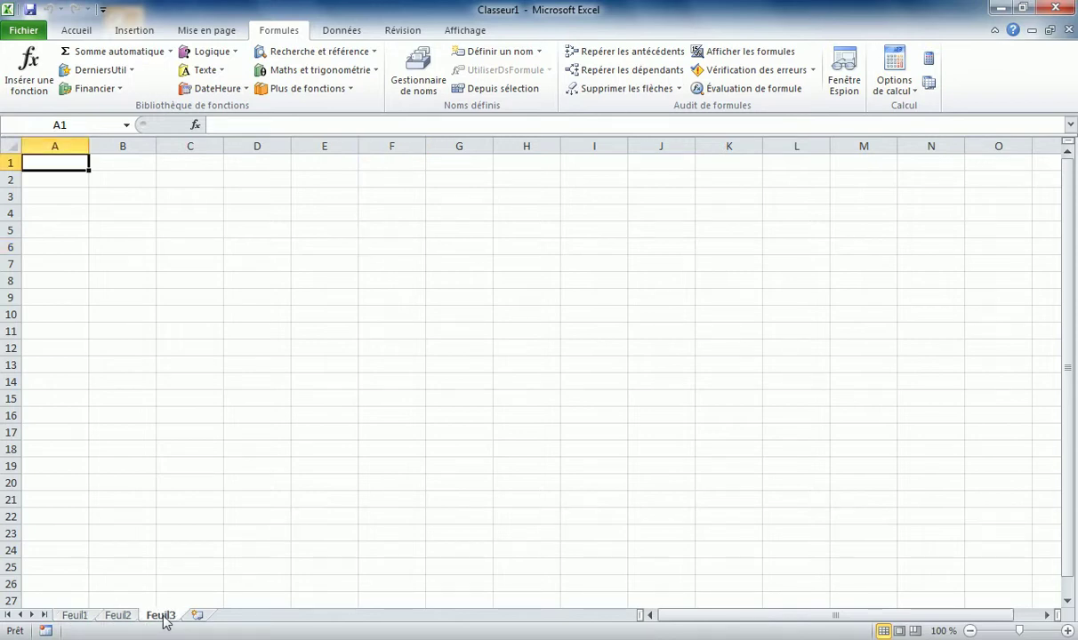
click(120, 618)
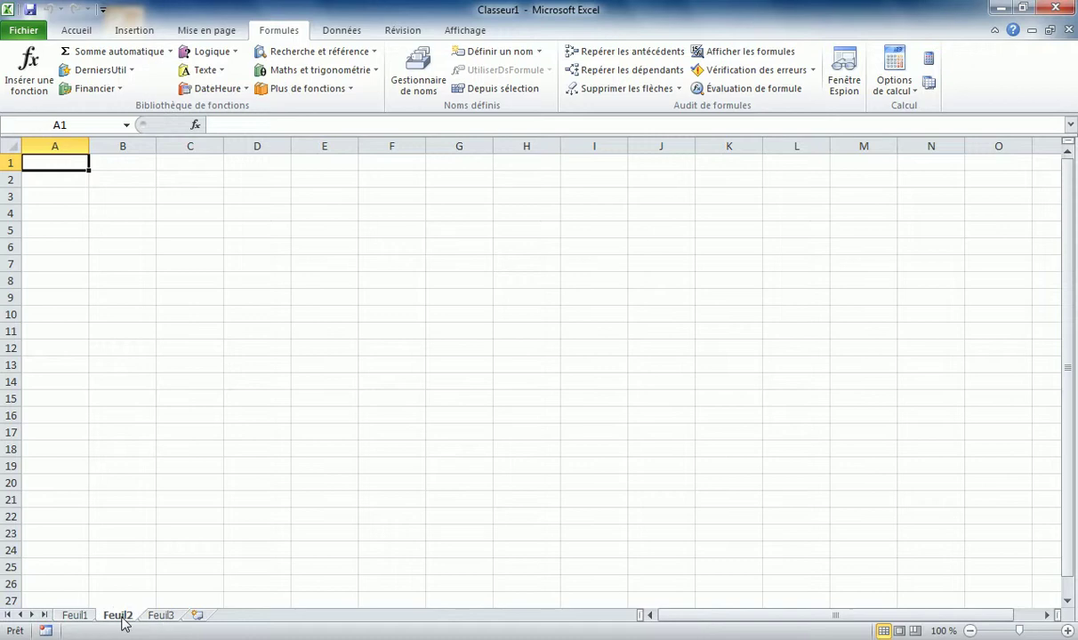
click(76, 617)
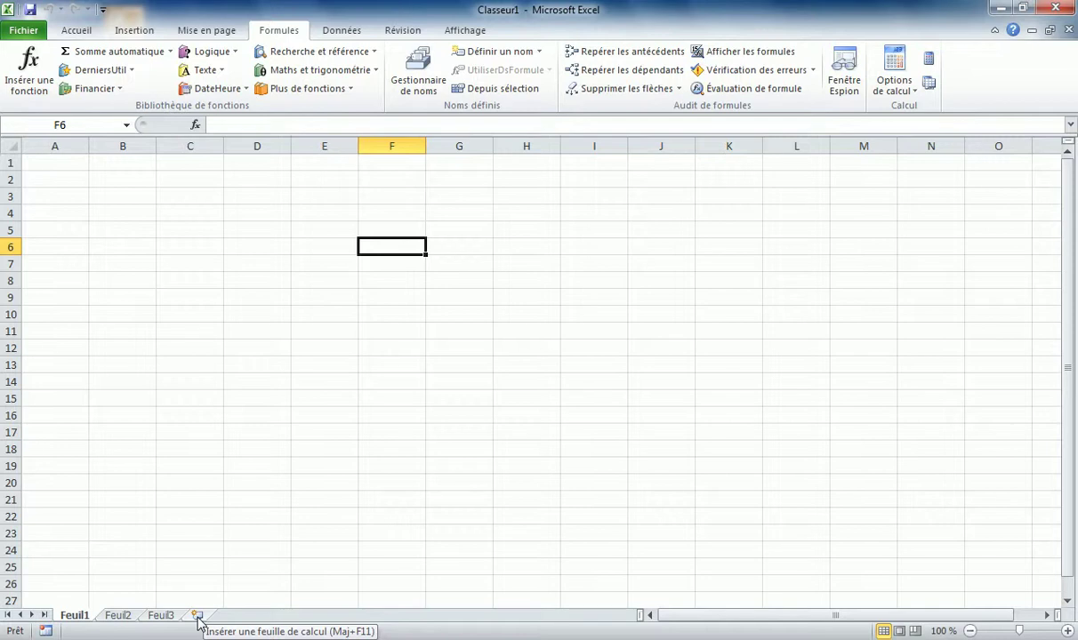
Insert two new worksheets after Feuil3
click(197, 616)
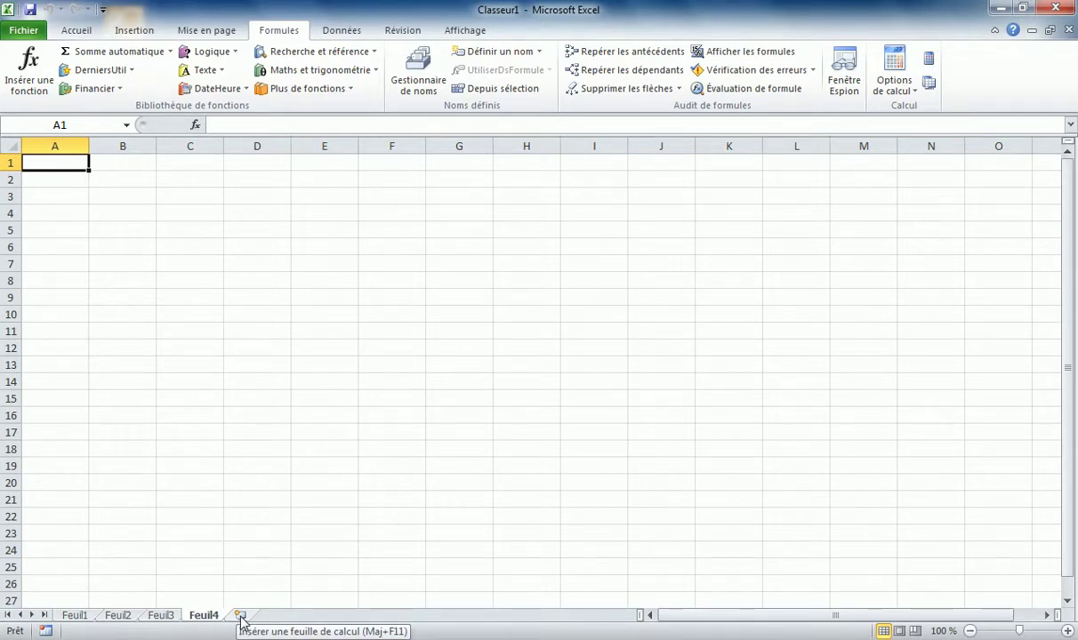
click(240, 616)
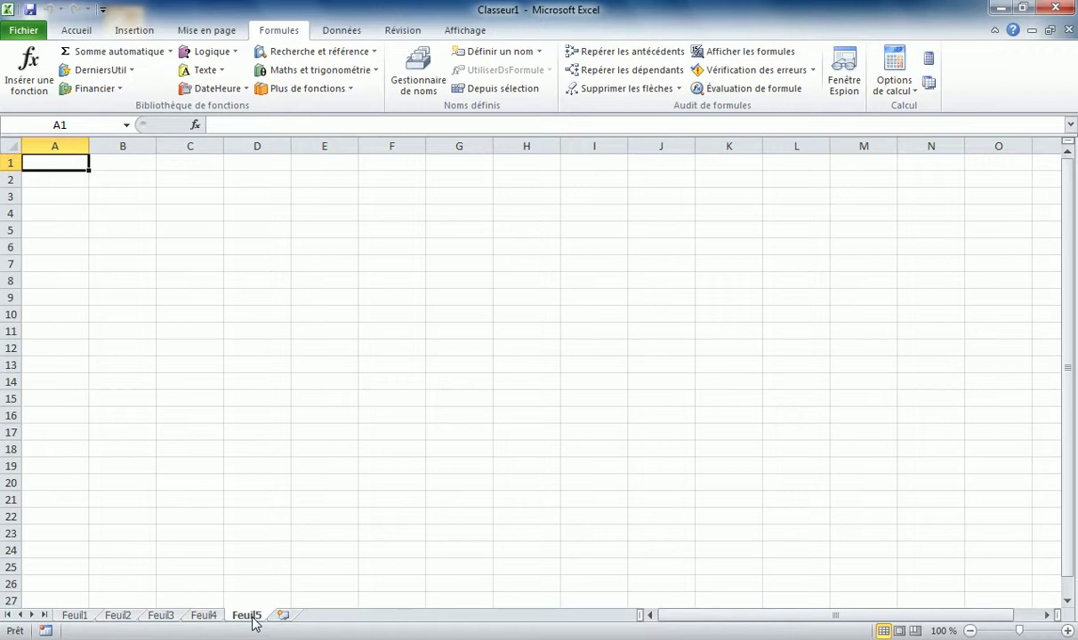
Delete the worksheets Feuil5 and Feuil4
right_click(254, 623)
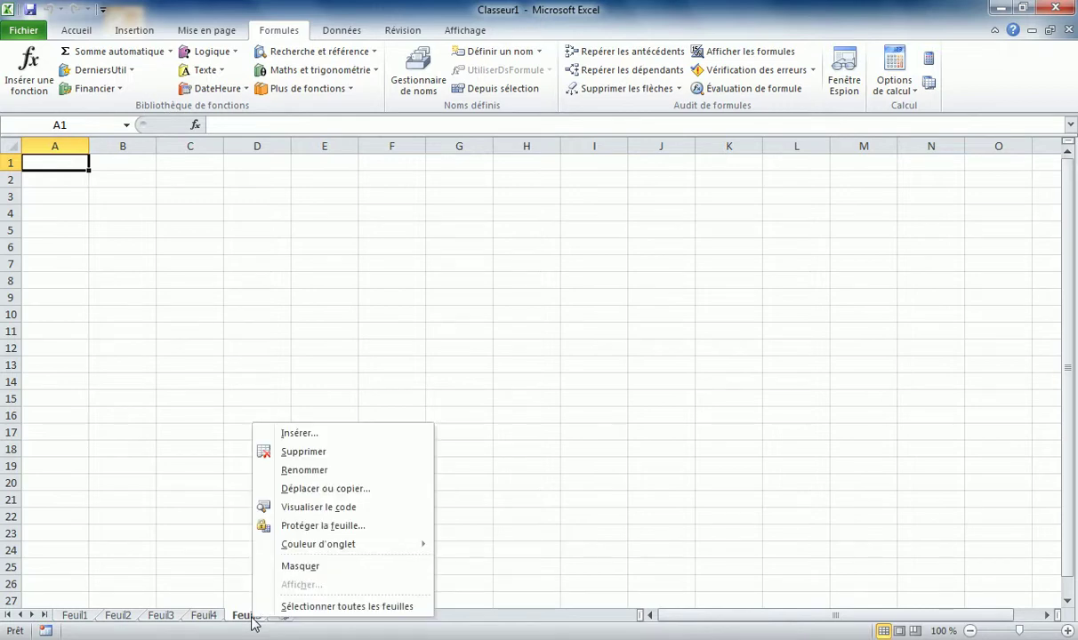
click(311, 452)
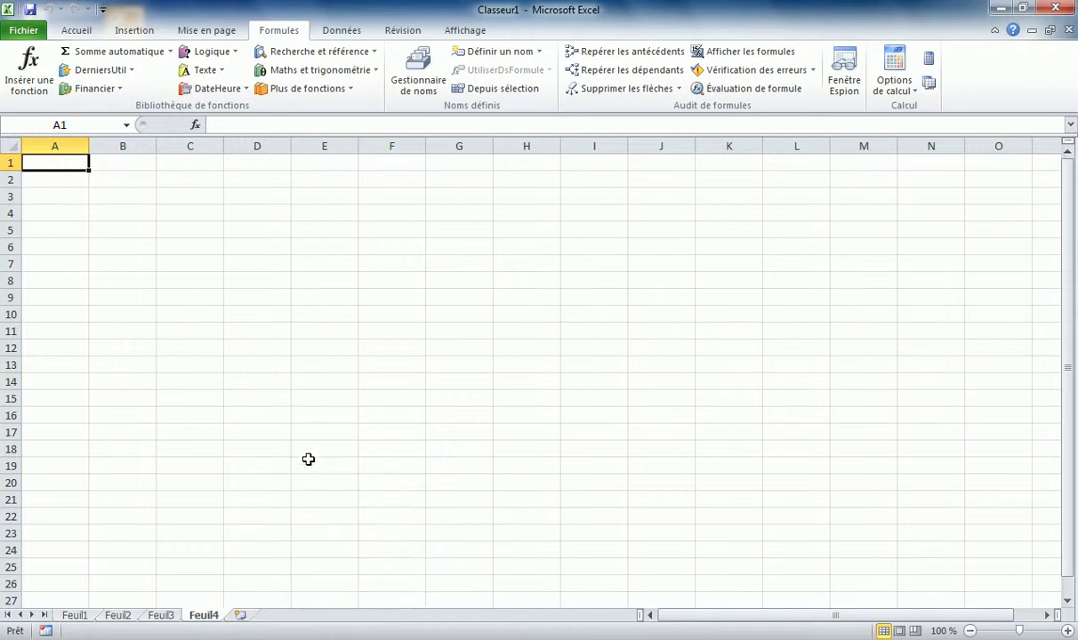
right_click(210, 620)
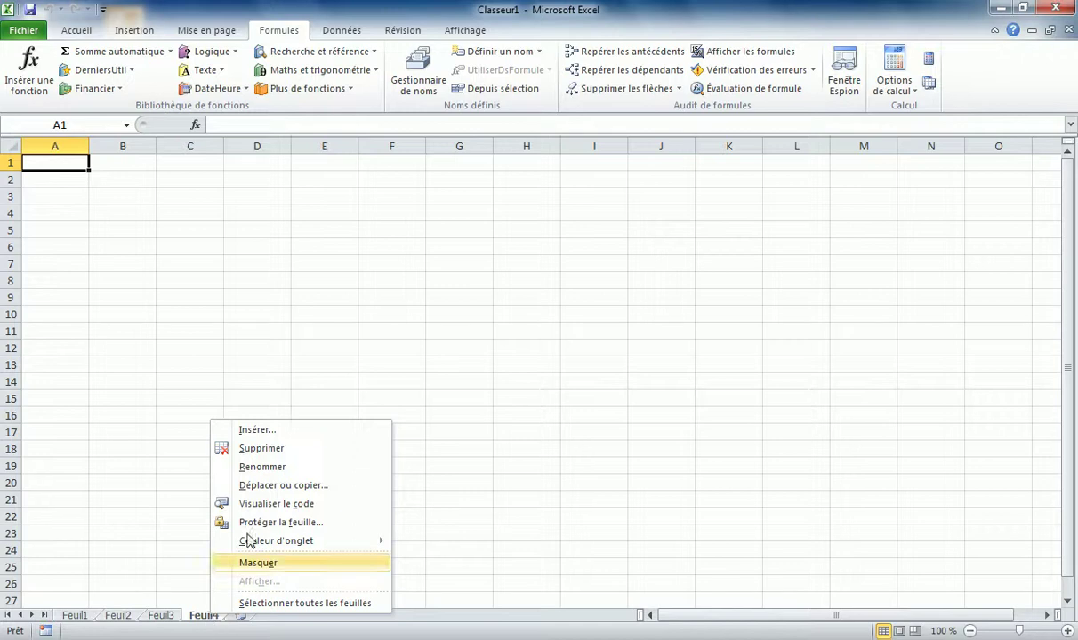
click(267, 454)
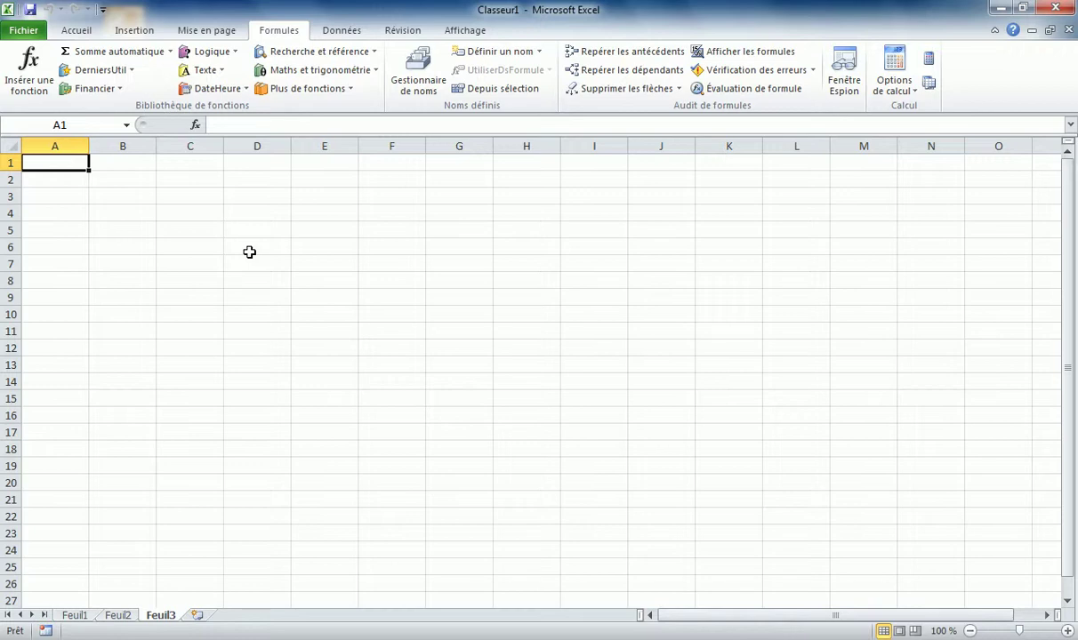
Select cells C6 and C5, return to C6, and end on cell E6 of Feuil3
click(186, 248)
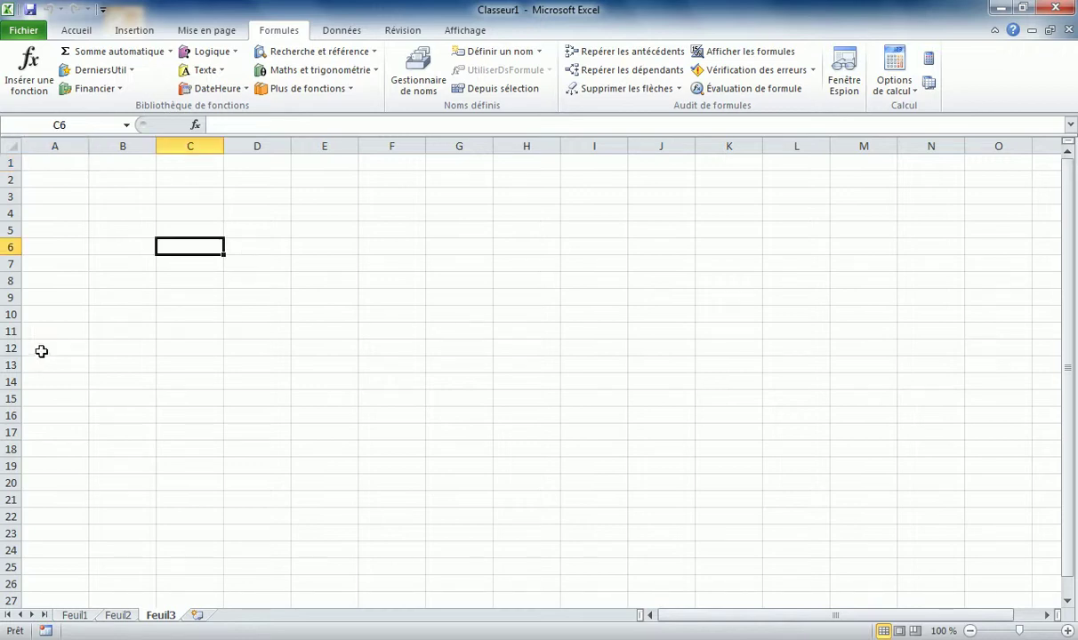
click(195, 230)
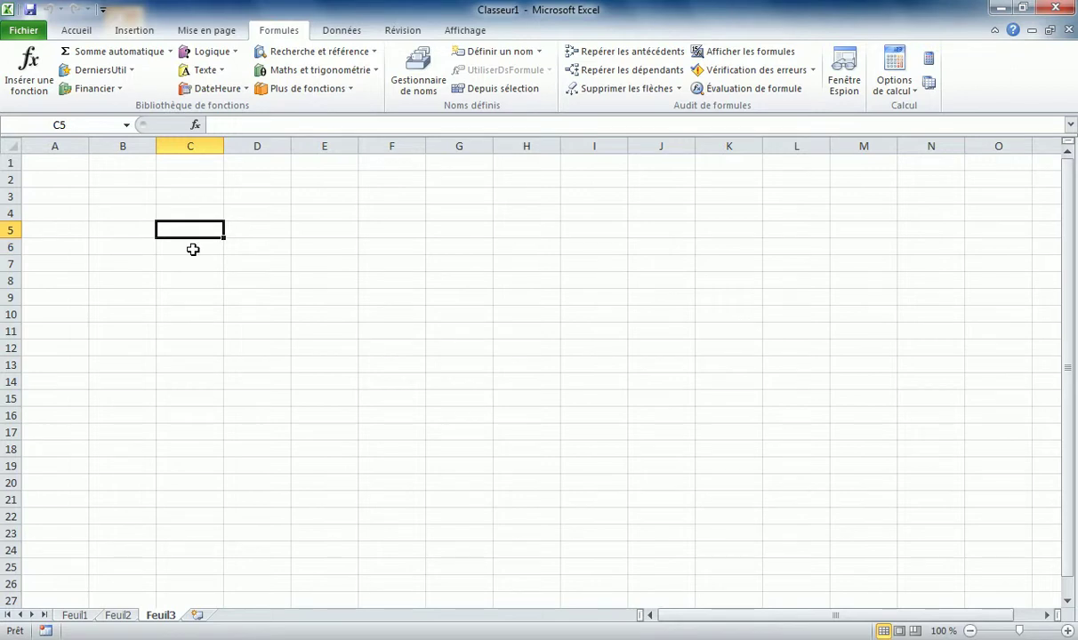
click(193, 249)
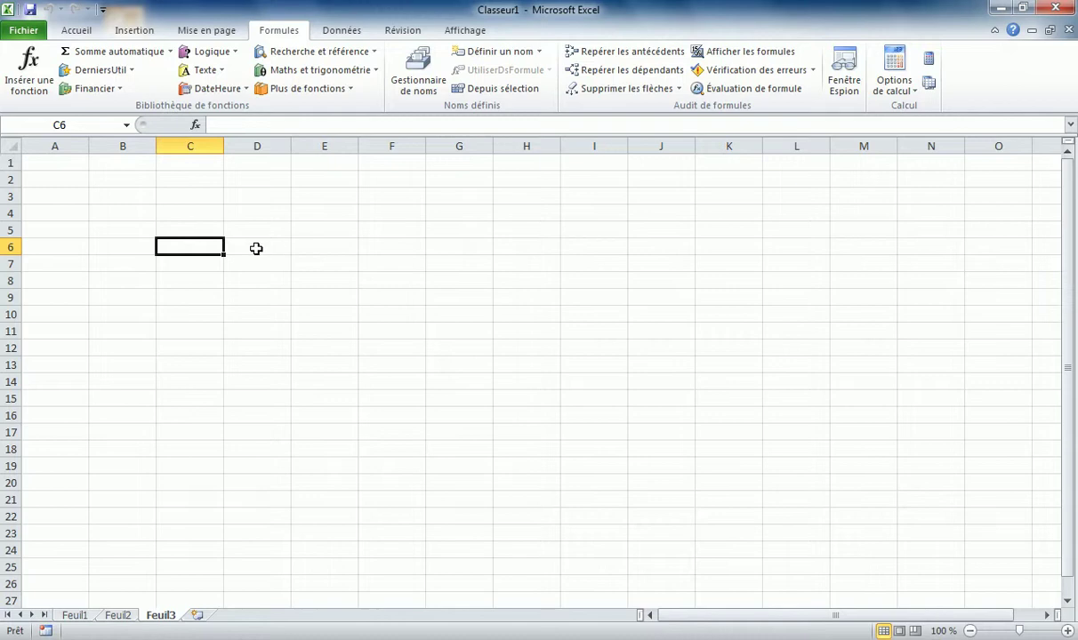
click(322, 246)
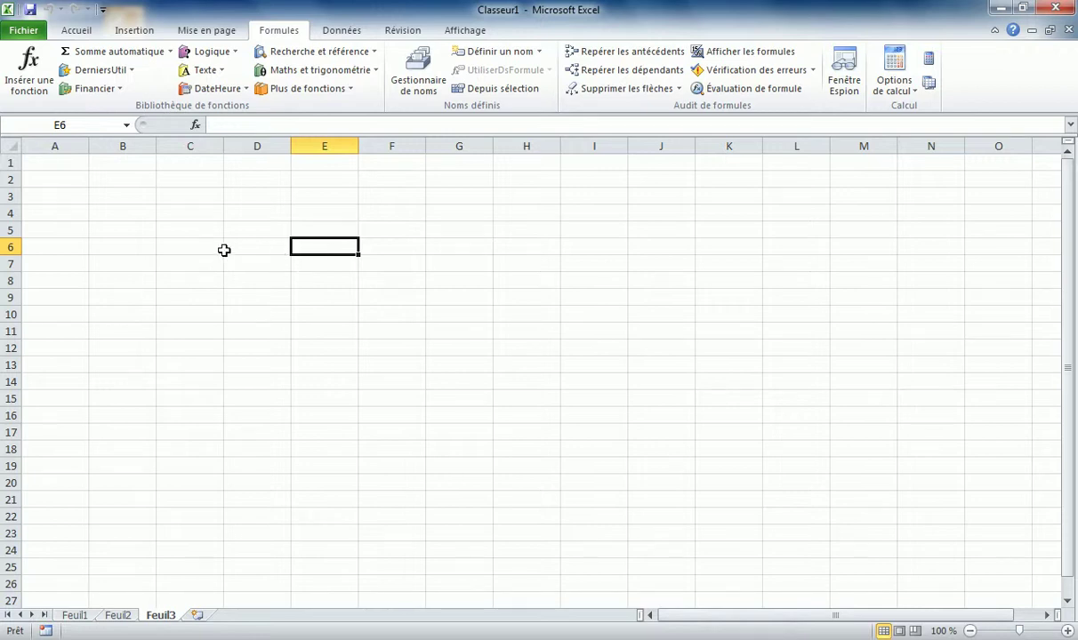
Enter 12 in cell C6 and 45 in cell D6 of Feuil3, then reselect D6 to view its content
click(190, 249)
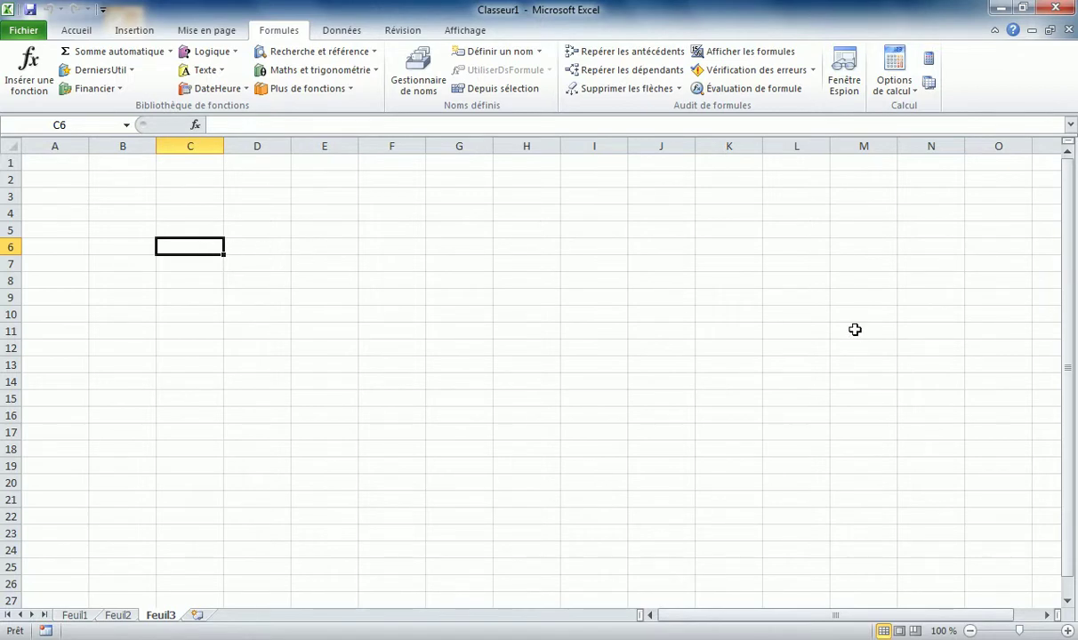
text(12)
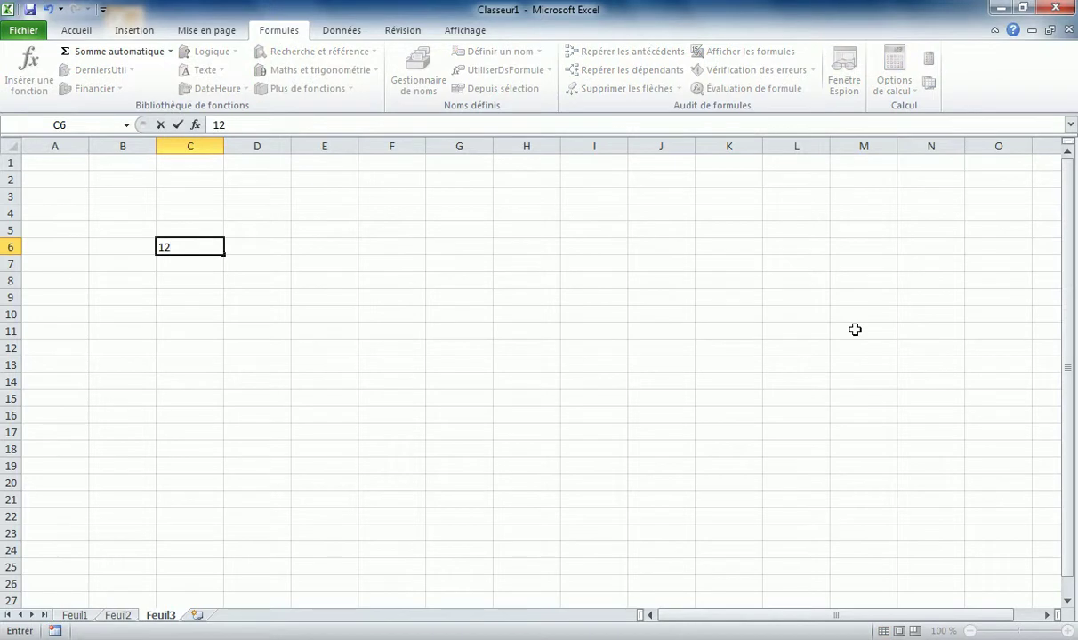
key(Tab)
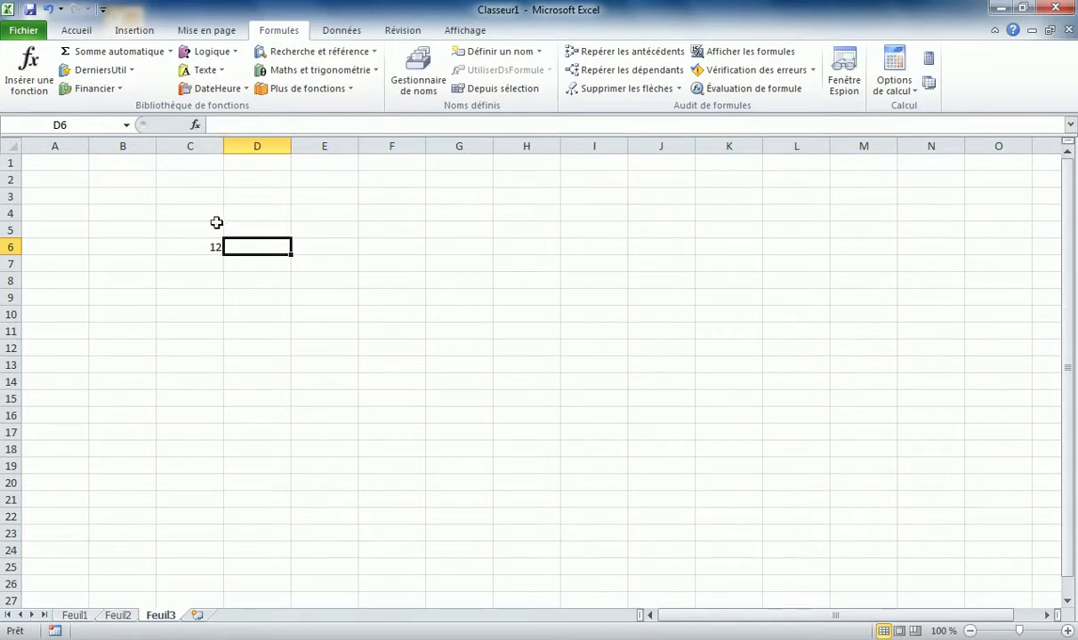
click(192, 249)
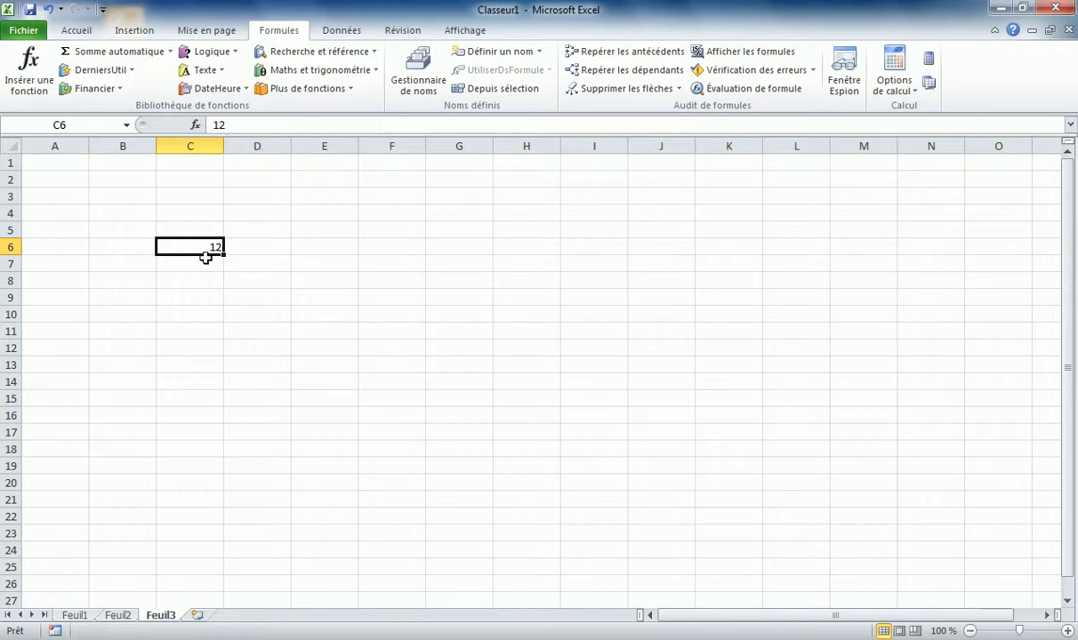
click(257, 249)
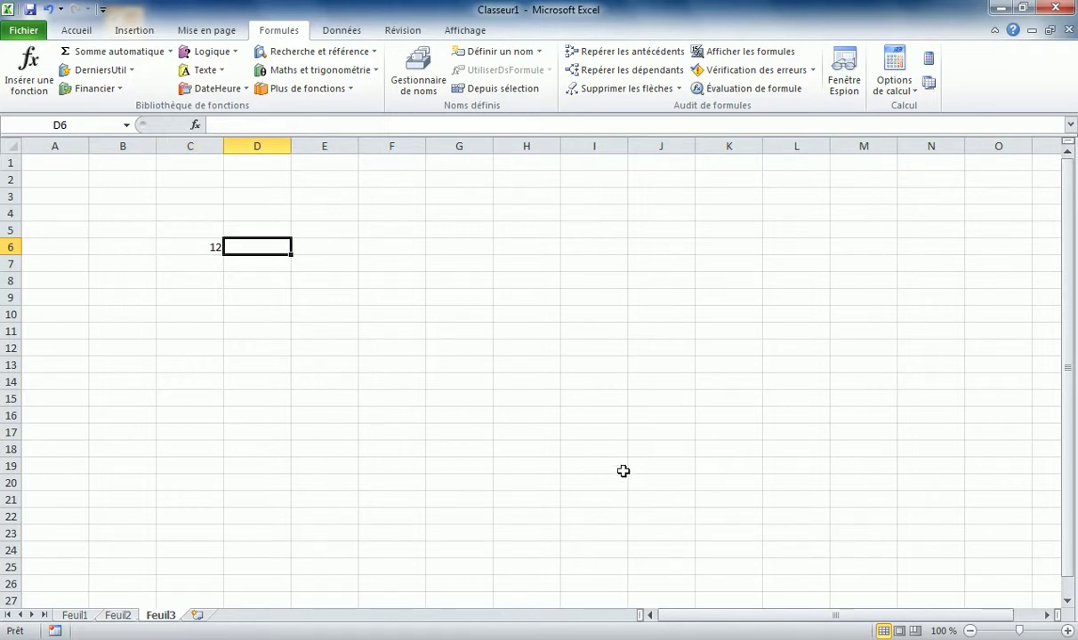
text(45)
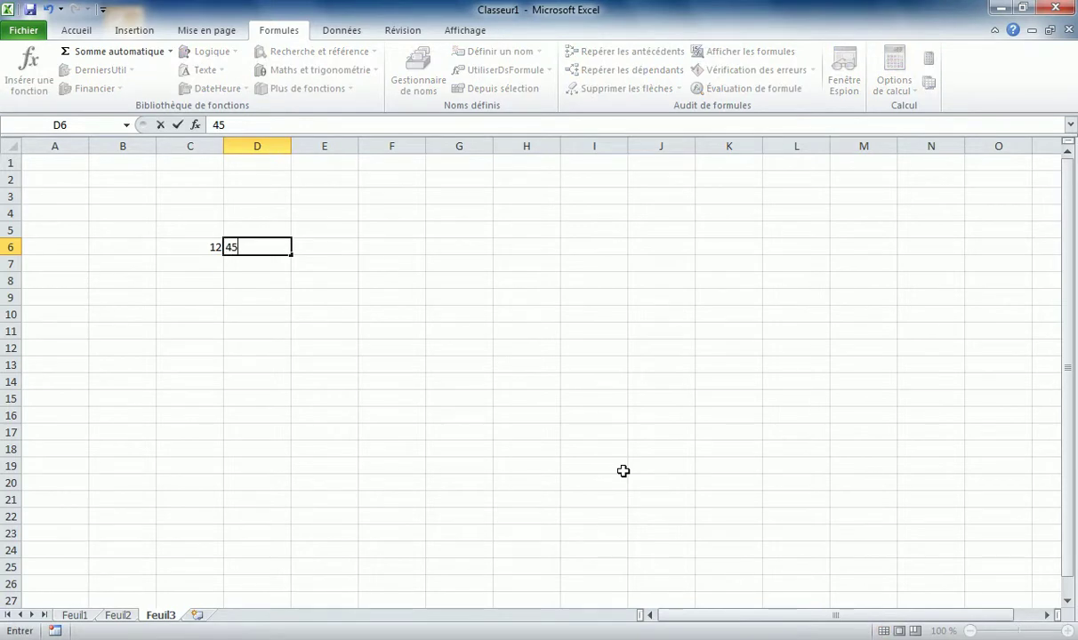
key(Return)
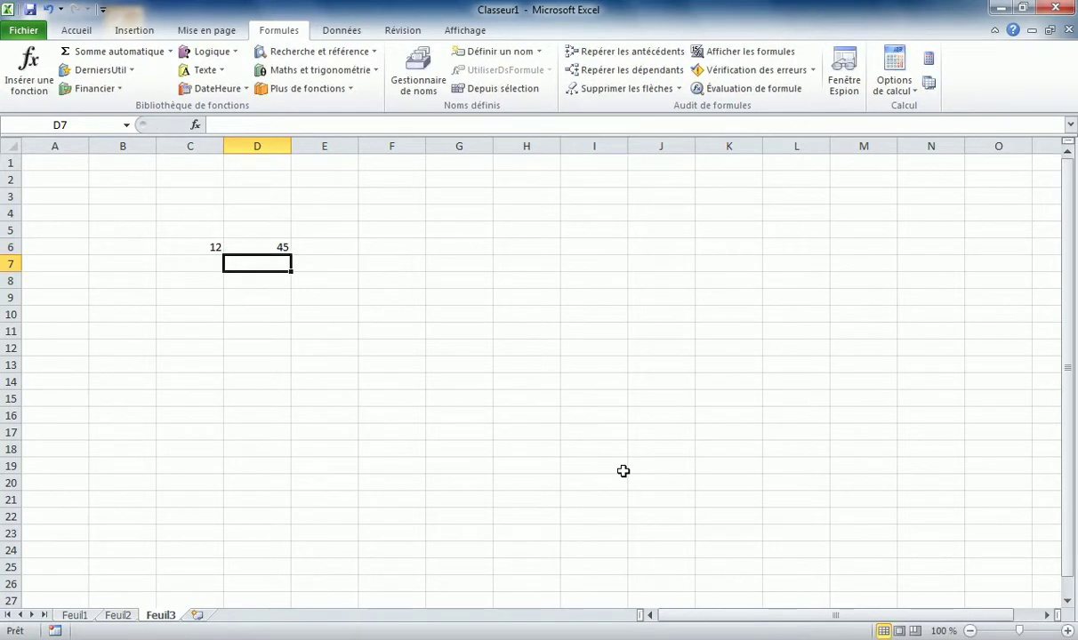
click(268, 247)
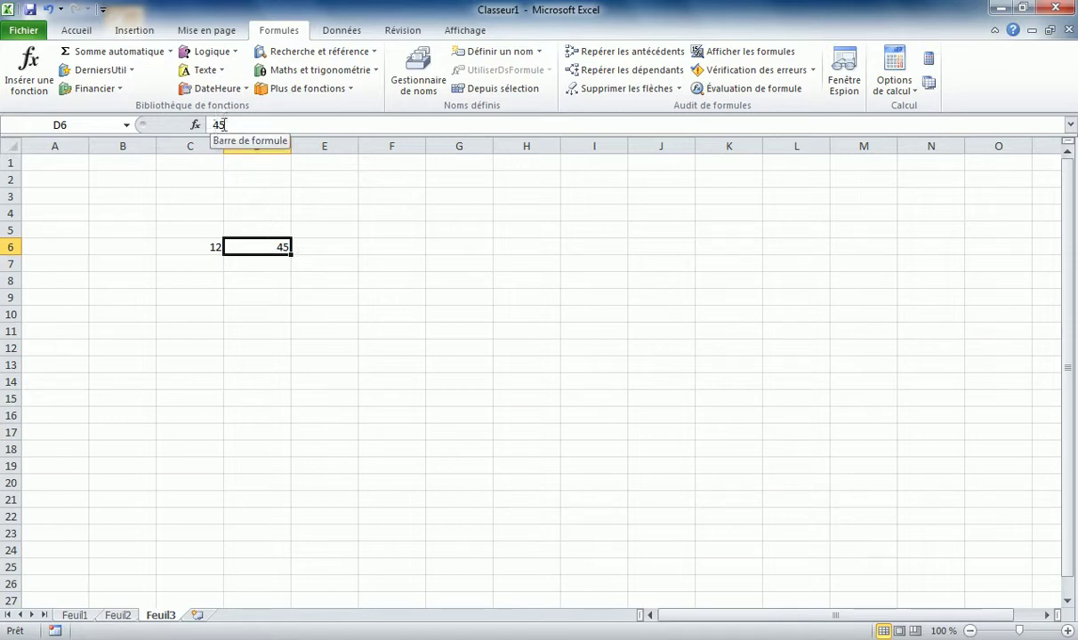
Enter the formula =C6+D6 in cell E6 to add the two numbers, taking both references from the sheet
click(318, 246)
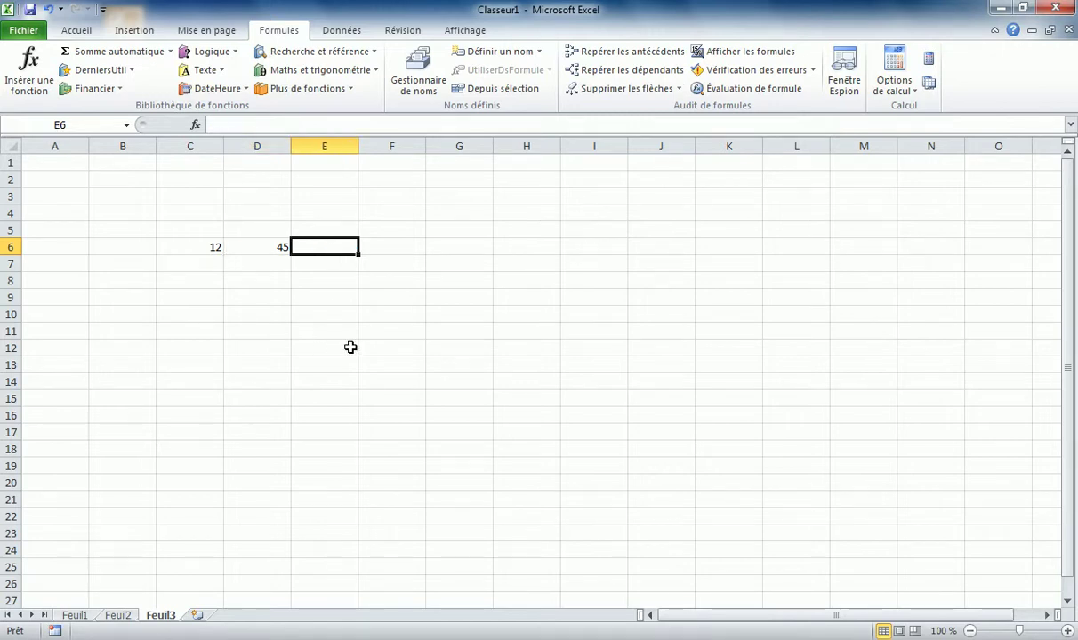
click(193, 248)
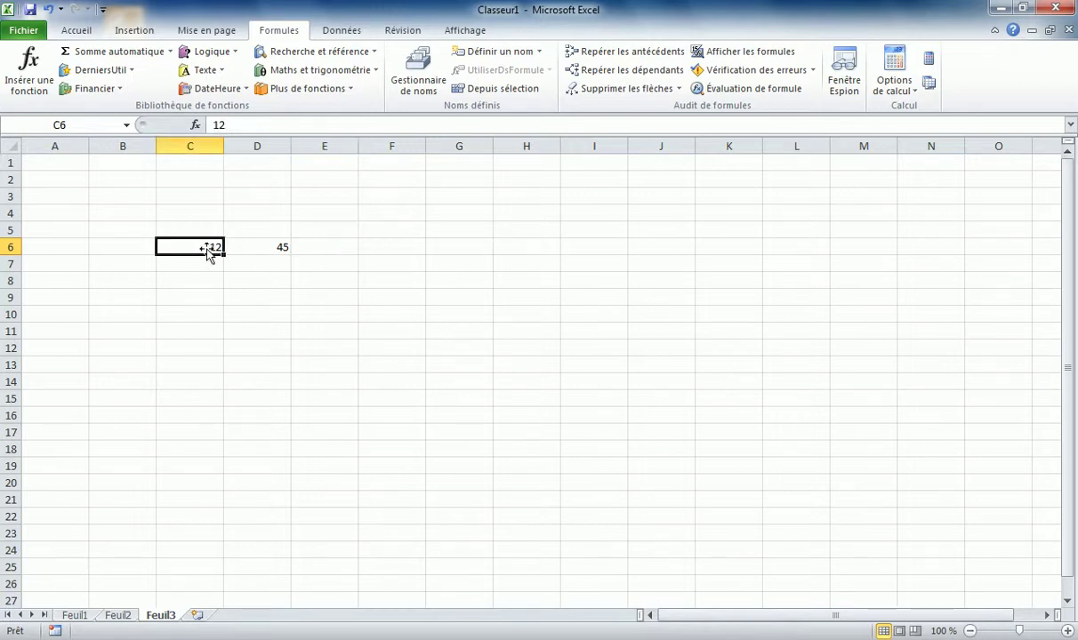
click(279, 249)
click(319, 249)
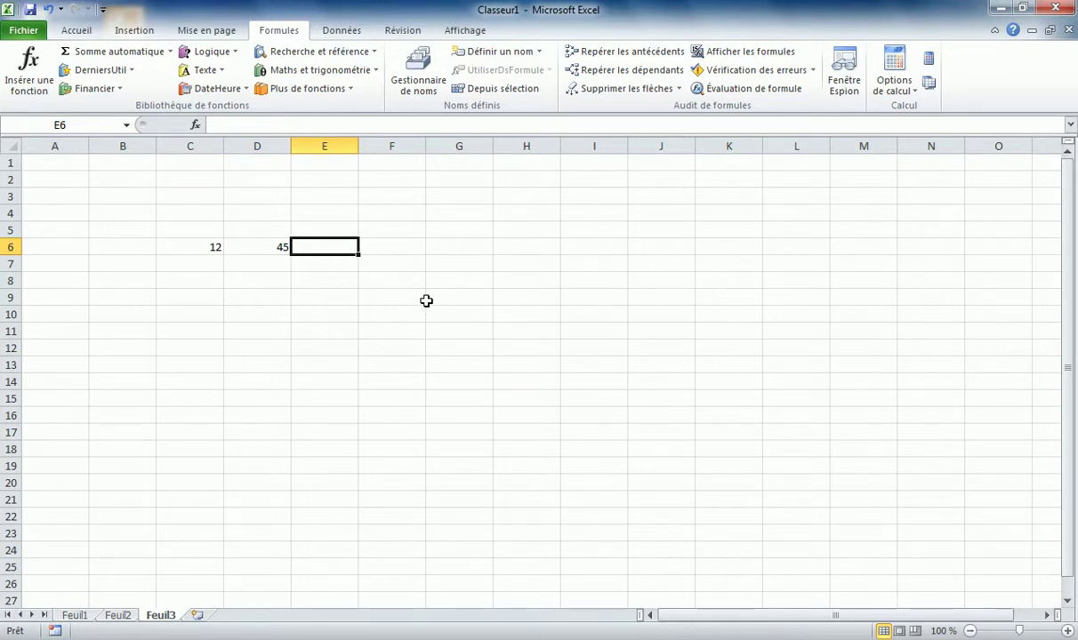
text(=)
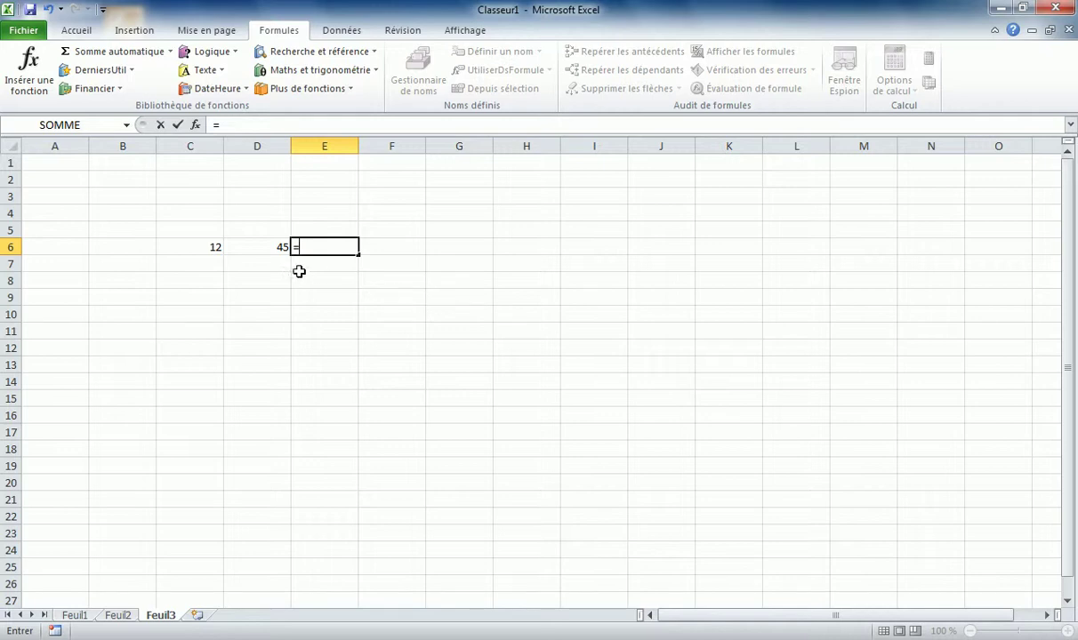
click(206, 247)
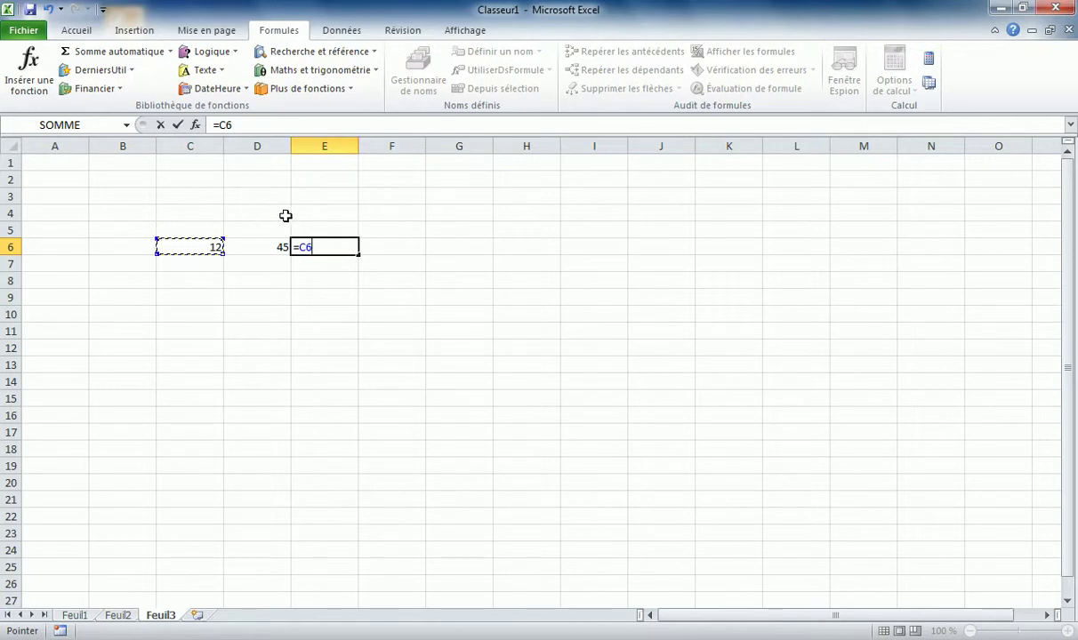
text(+)
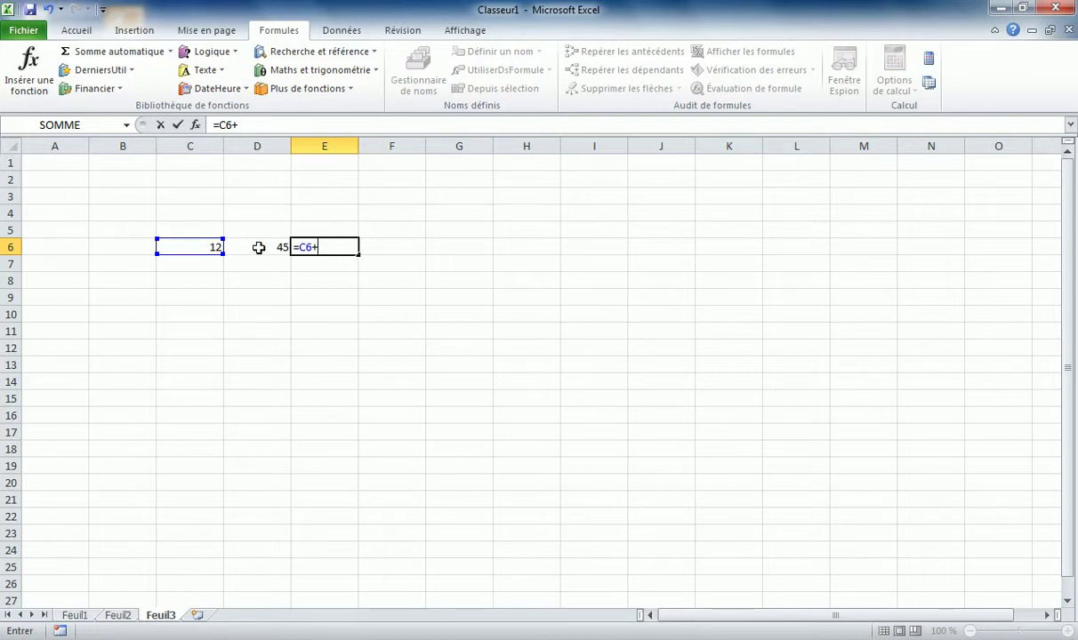
click(258, 247)
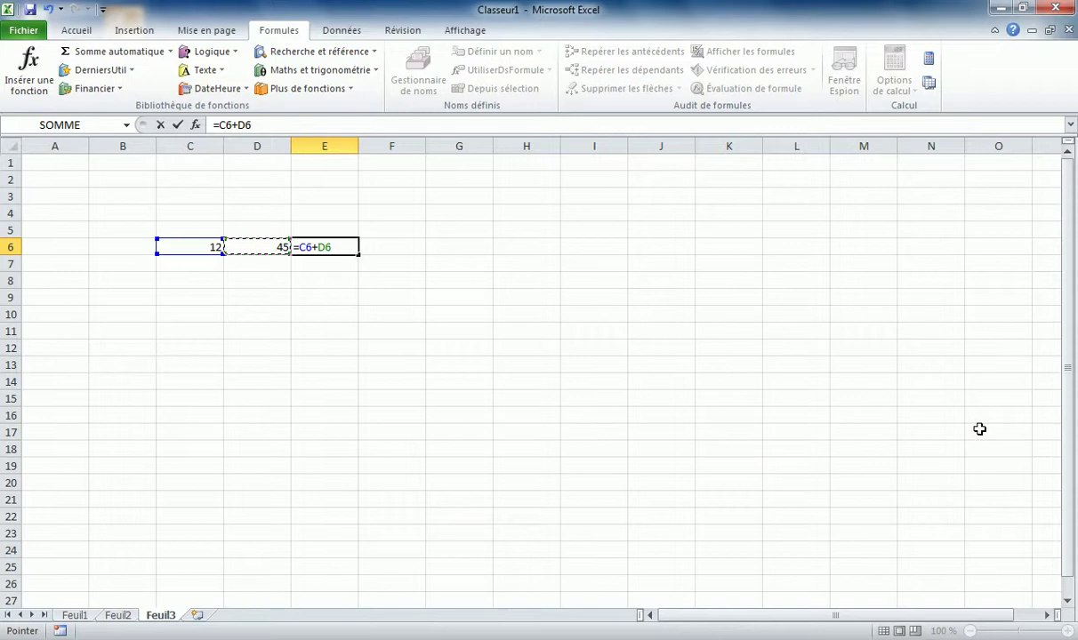
key(Return)
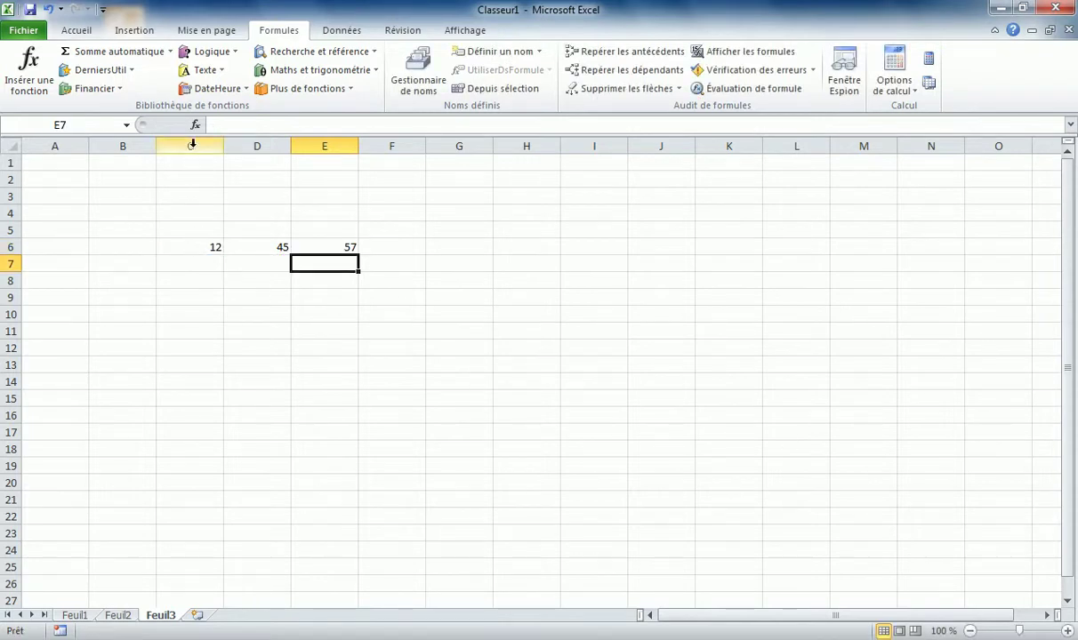
Inspect the contents of cells C6, D6 and E6 to compare the entered numbers with the addition formula
click(197, 248)
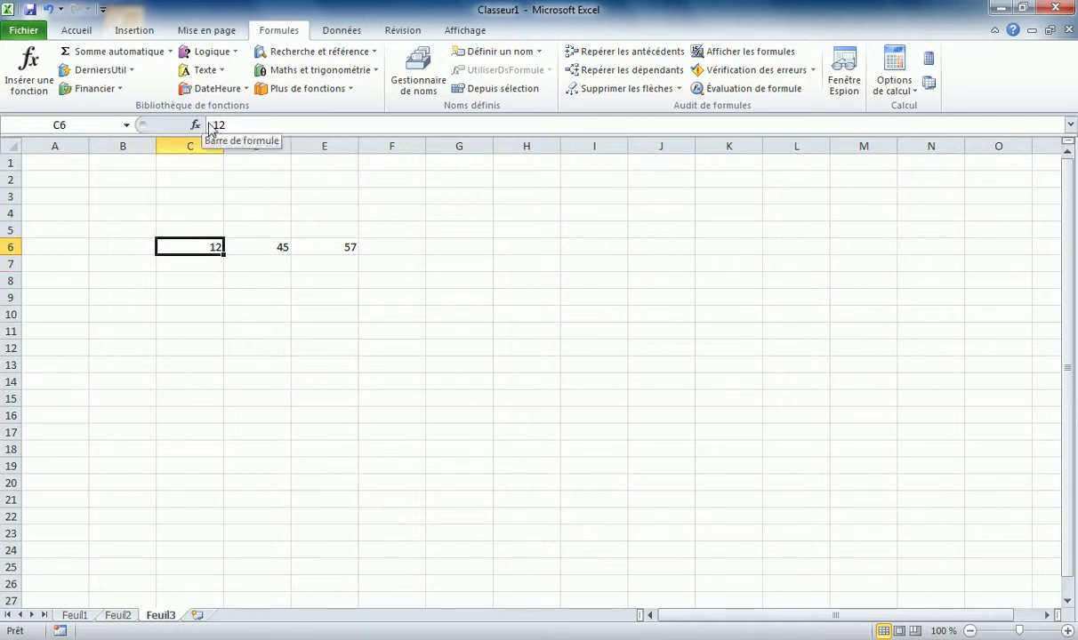
click(263, 238)
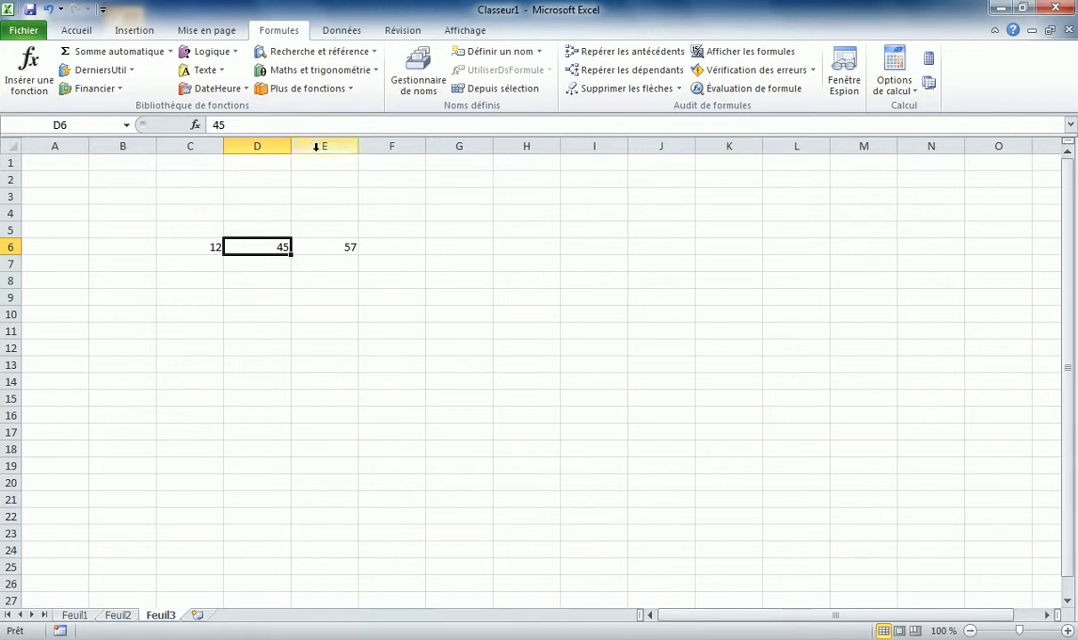
click(333, 249)
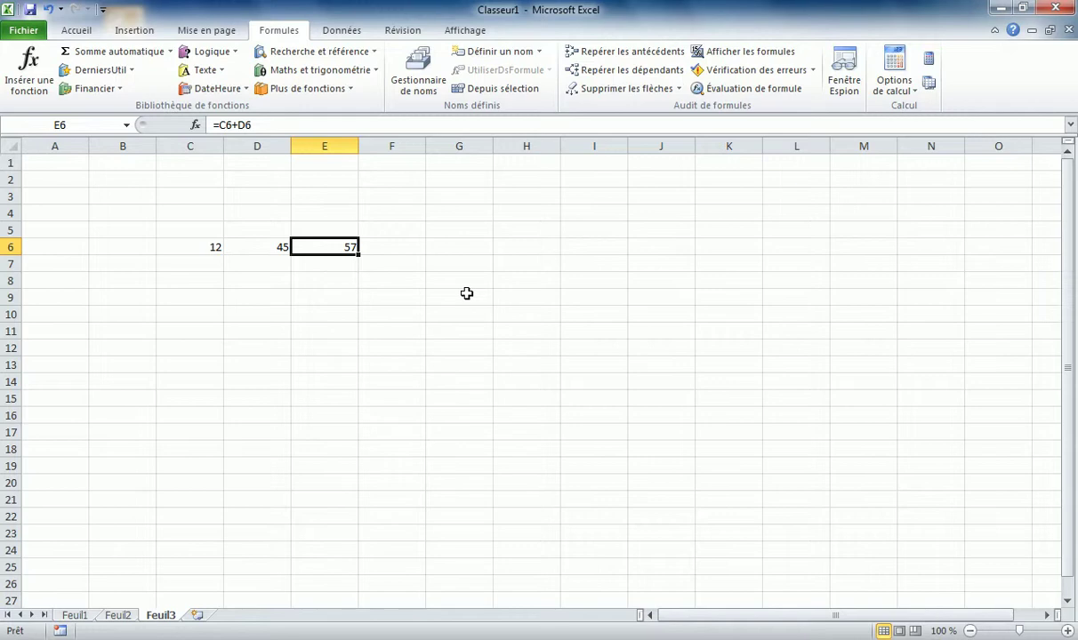
Change the value in cell C6 to 45 and check the addition formula in E6
click(203, 247)
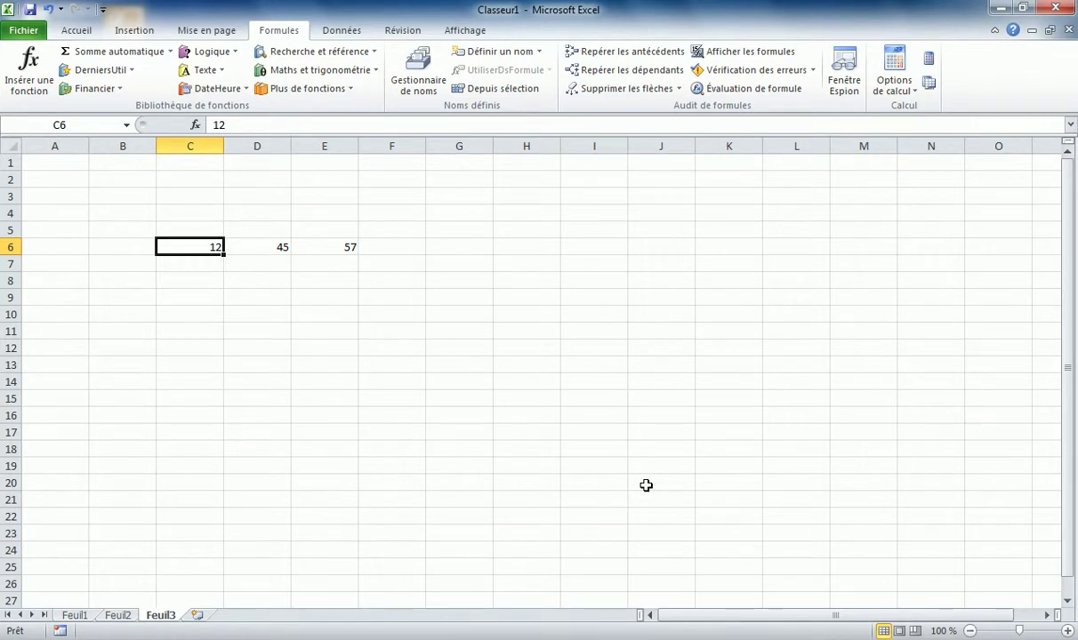
text(45)
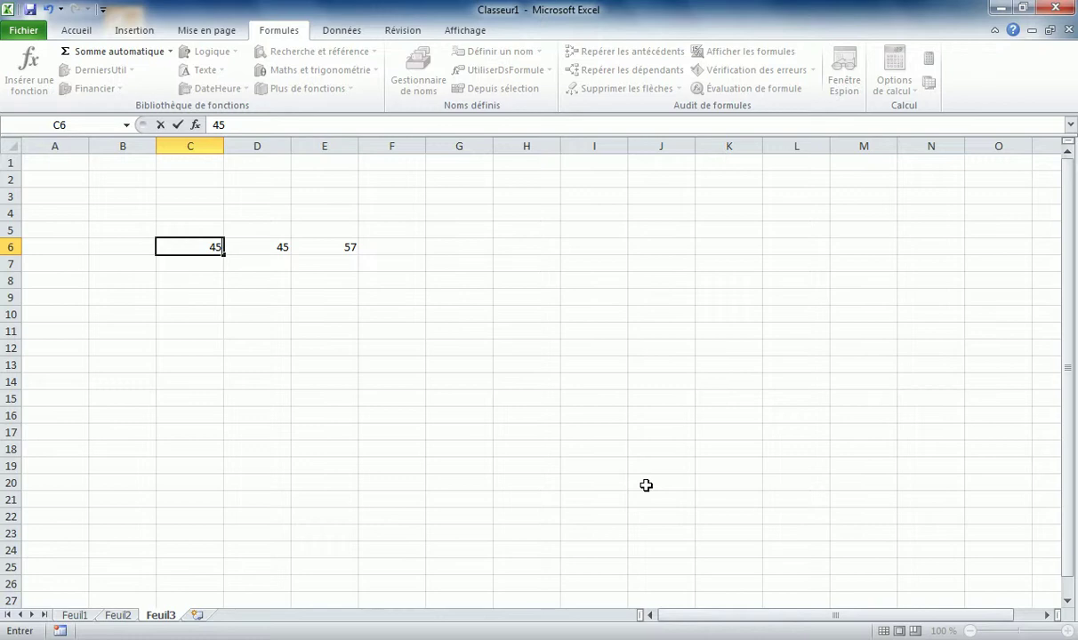
key(Return)
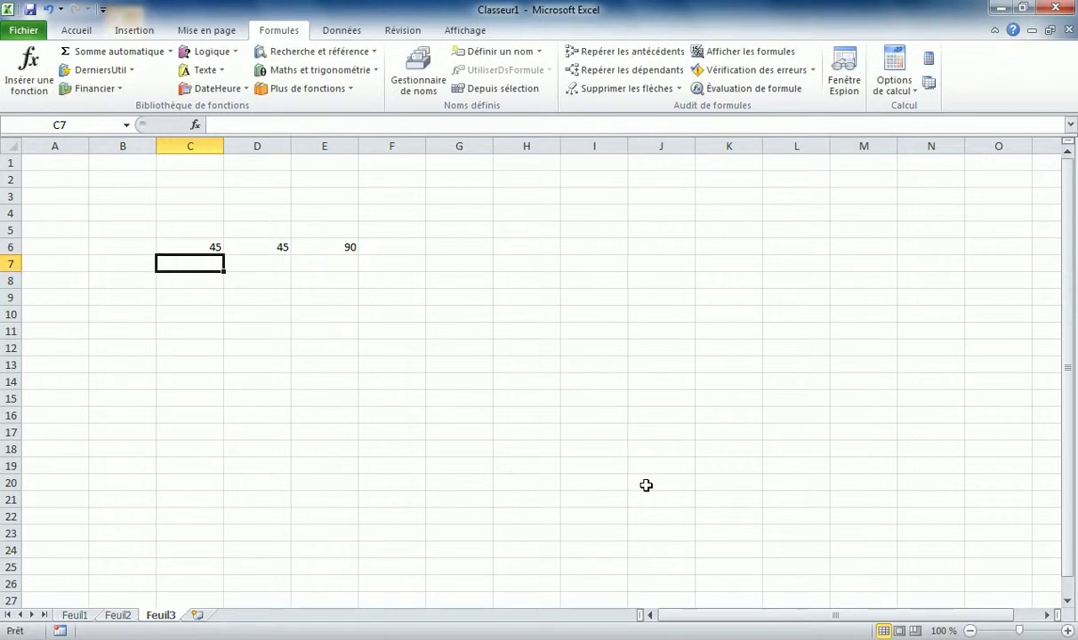
click(338, 248)
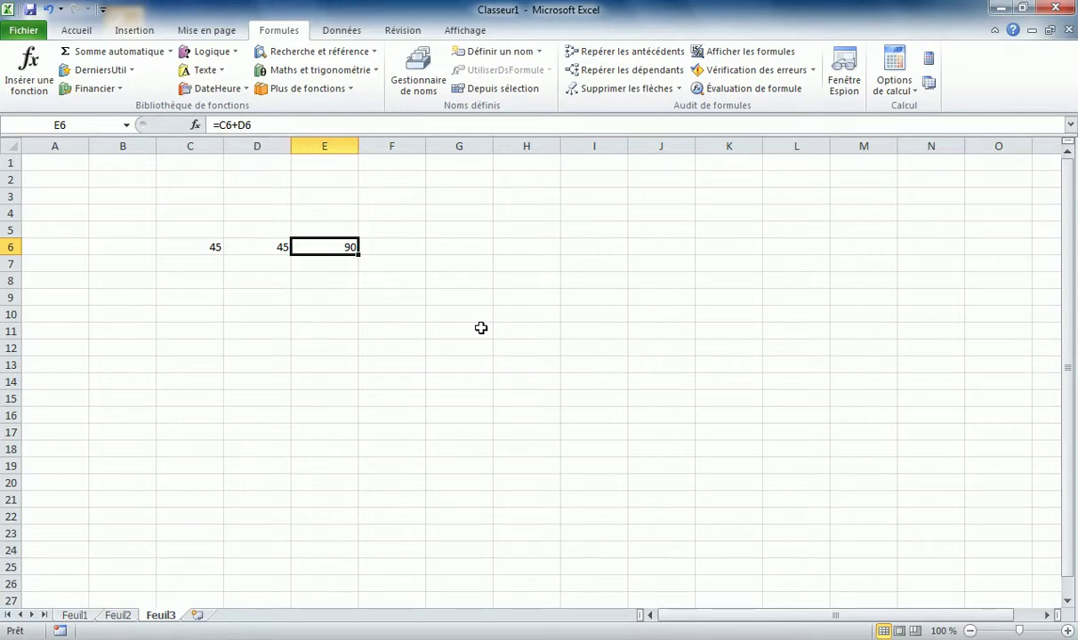
Enter the formula =C6-D6 in cell F6 to subtract the second number, and reselect F6 to view it
click(399, 248)
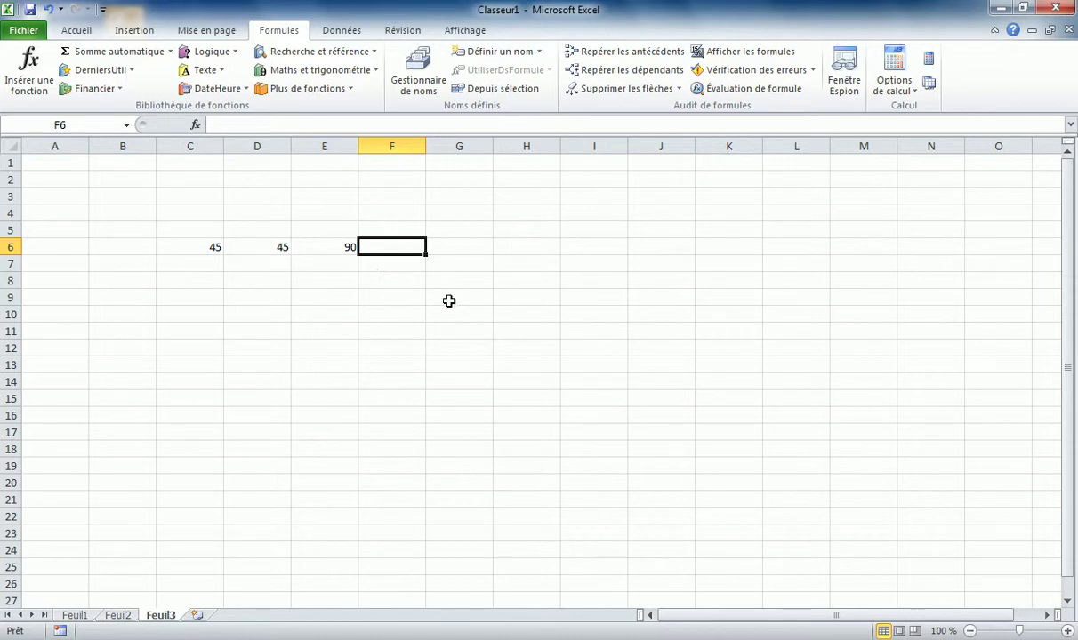
text(=)
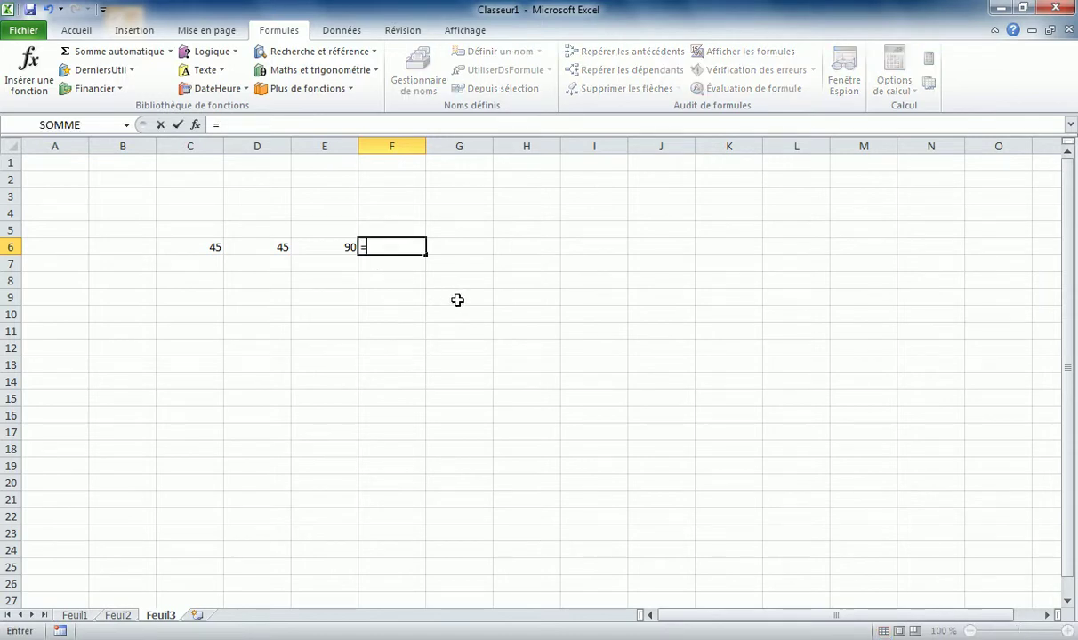
click(203, 248)
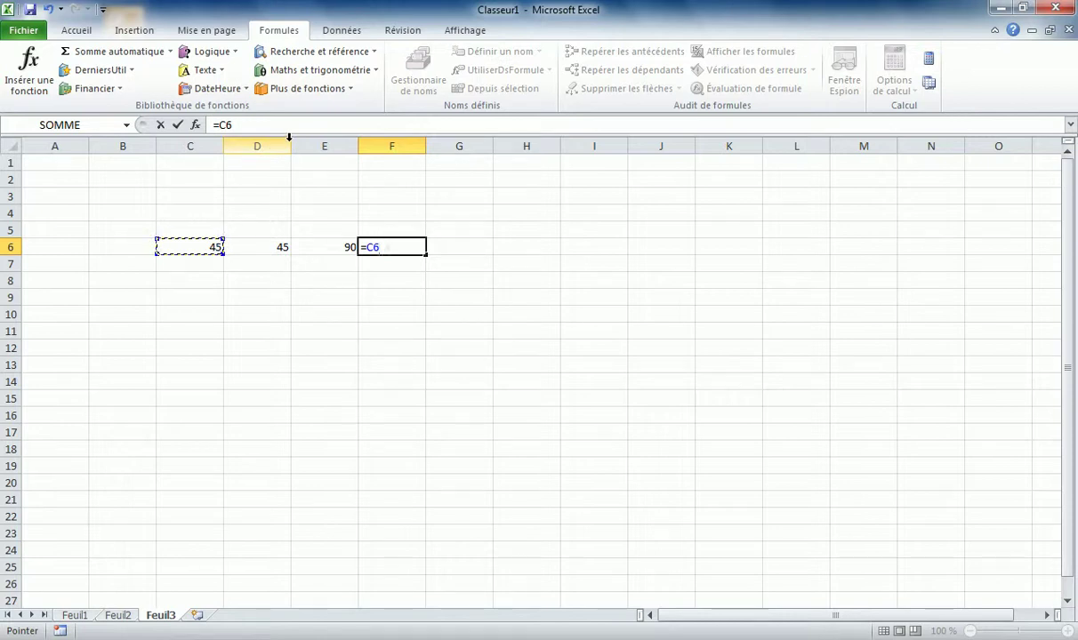
text(6)
key(BackSpace)
text(-)
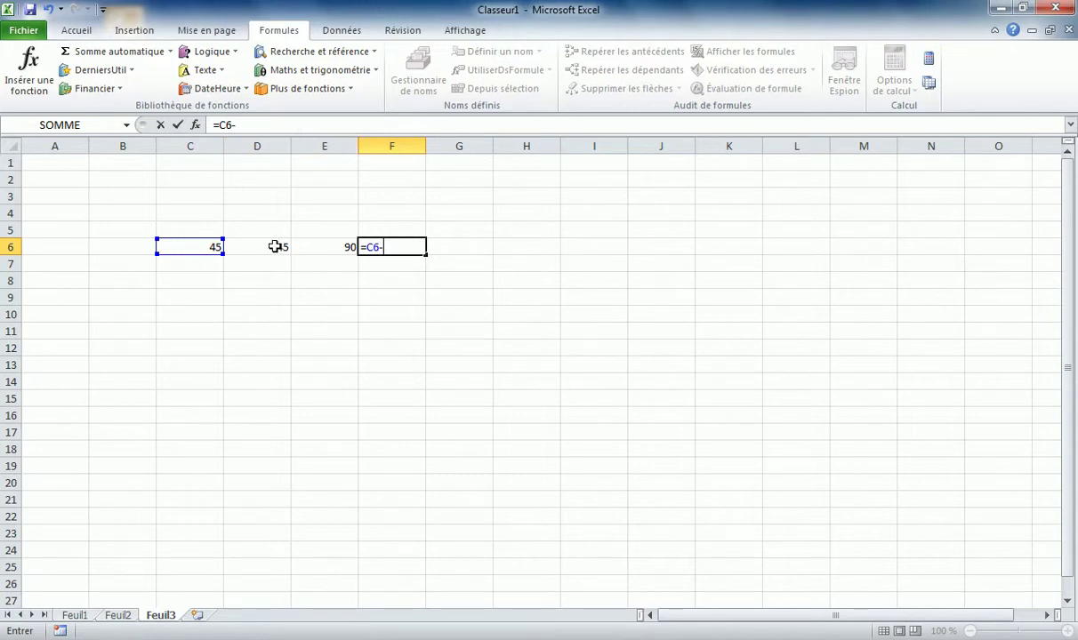
click(277, 247)
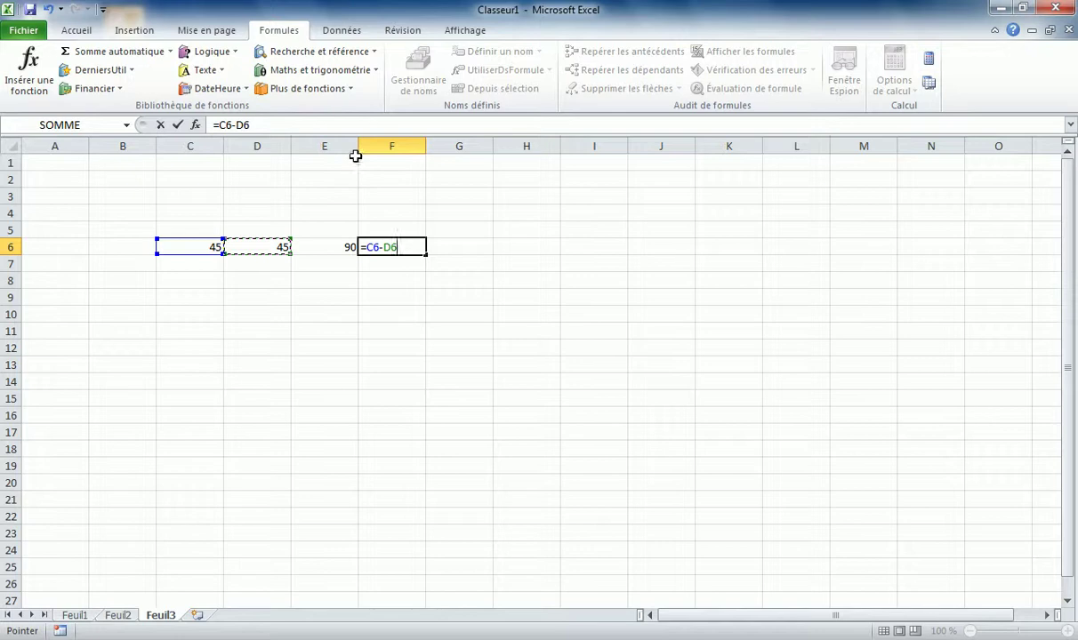
key(Return)
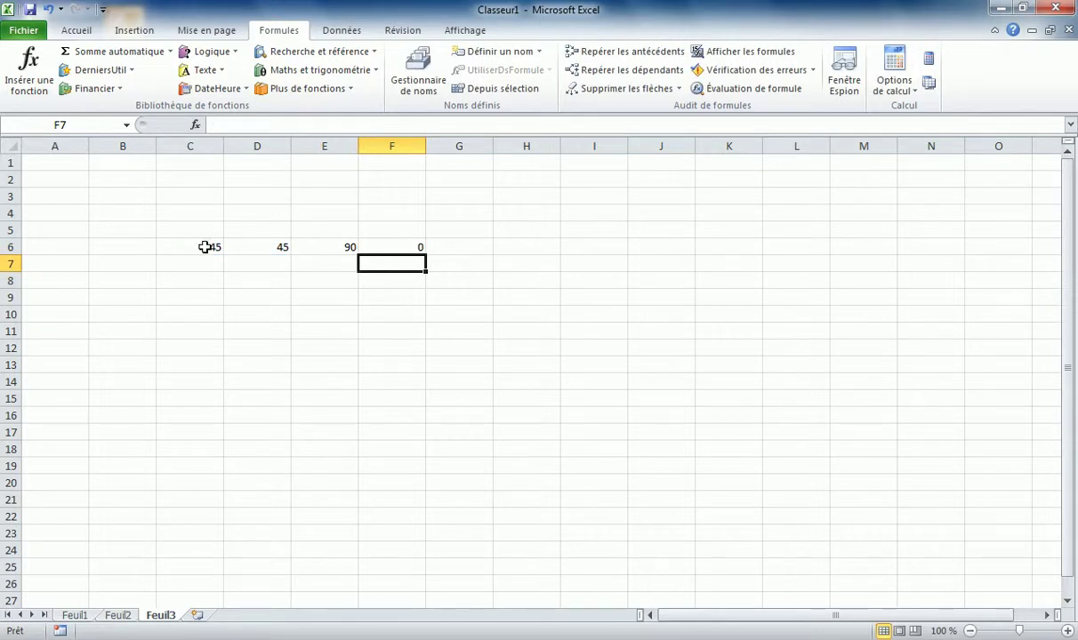
click(400, 251)
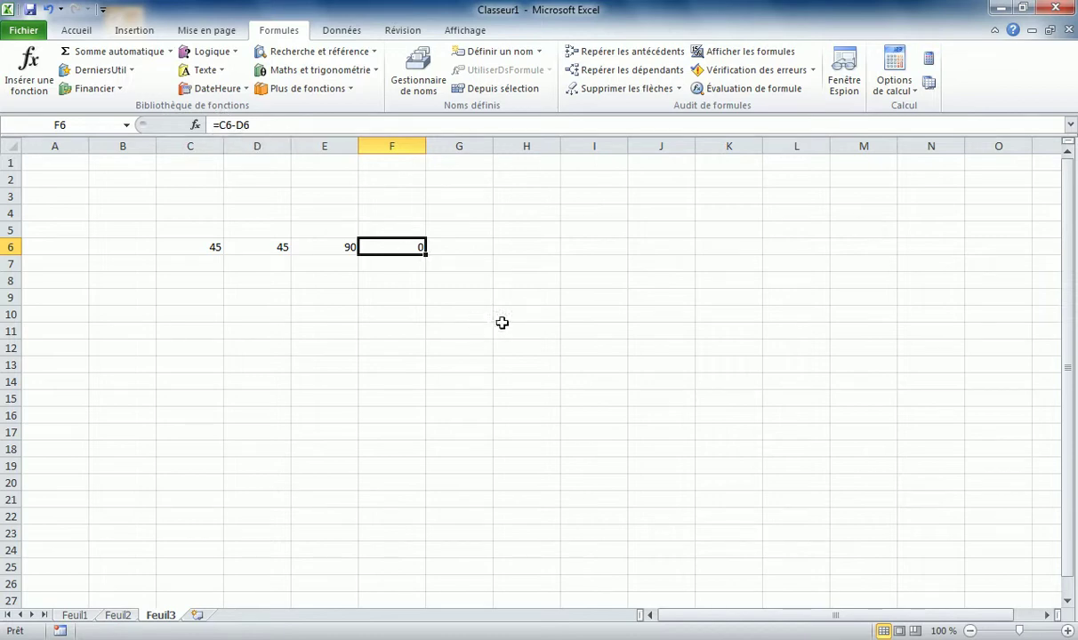
Set cell C6 to 100 and check the addition formula in E6 and the subtraction formula in F6
click(196, 249)
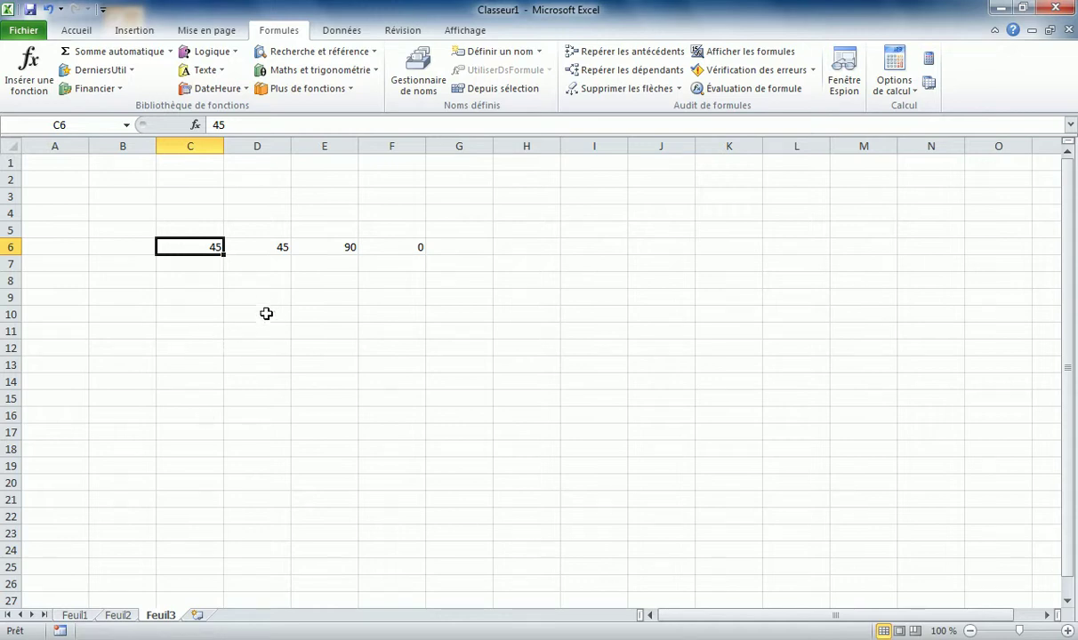
text(100)
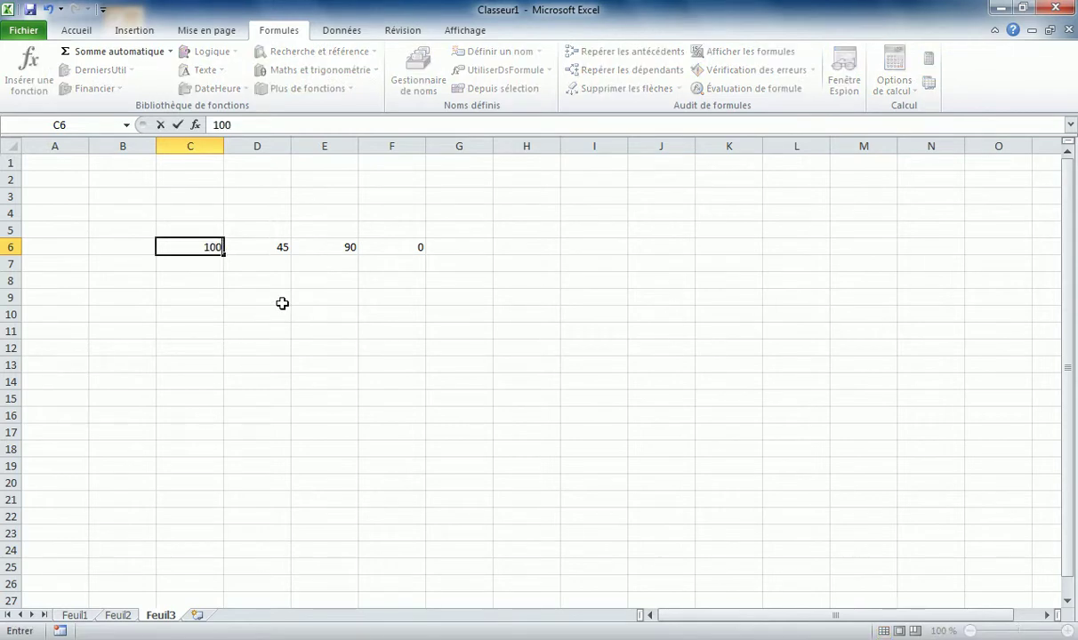
key(Return)
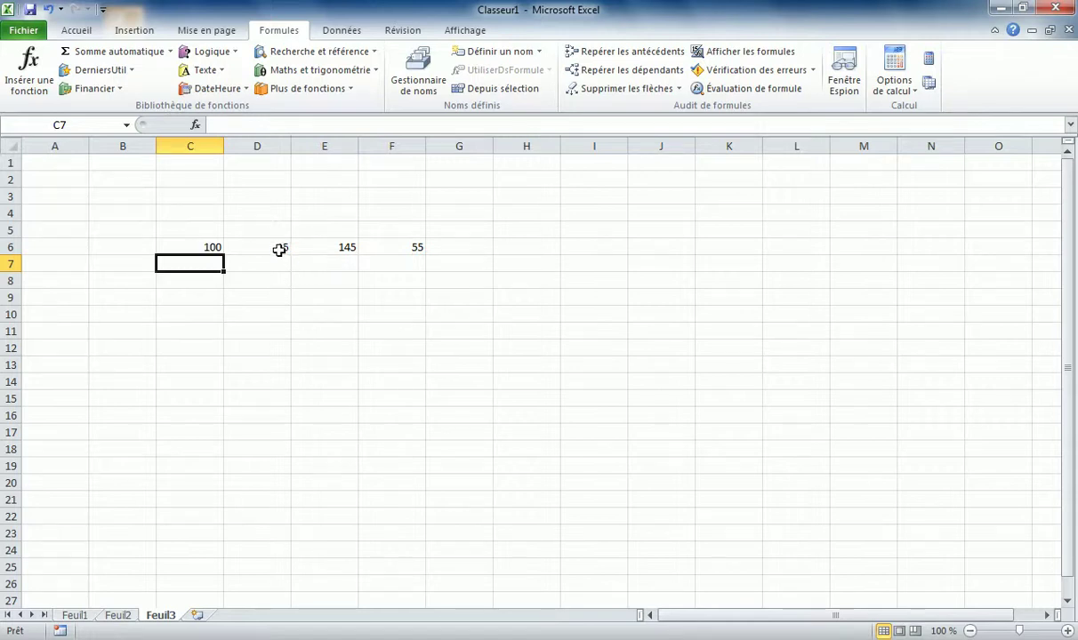
click(342, 247)
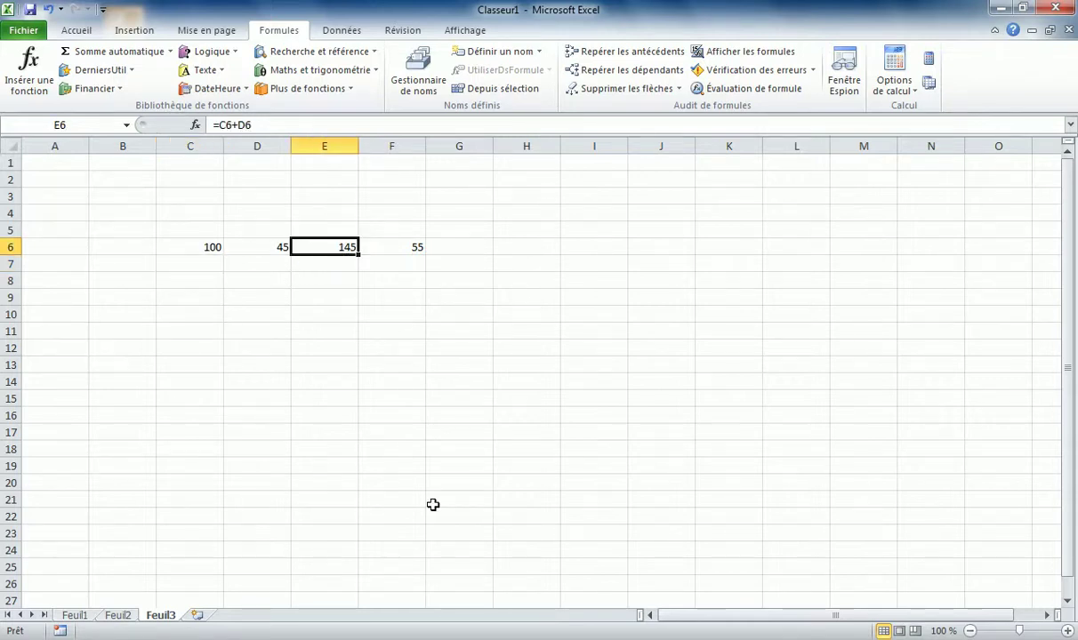
click(414, 248)
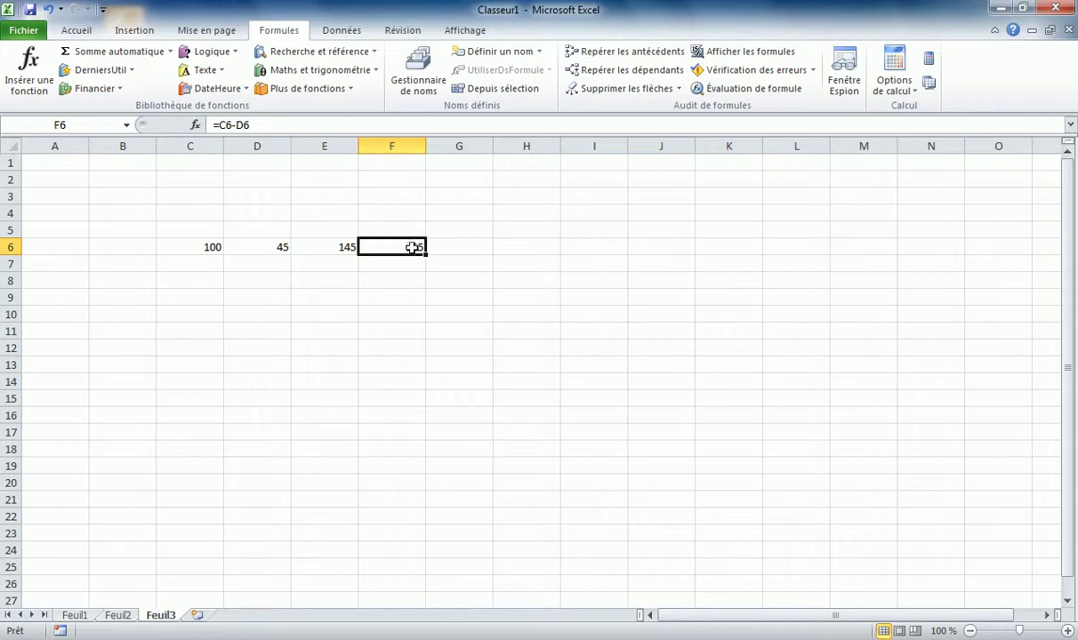